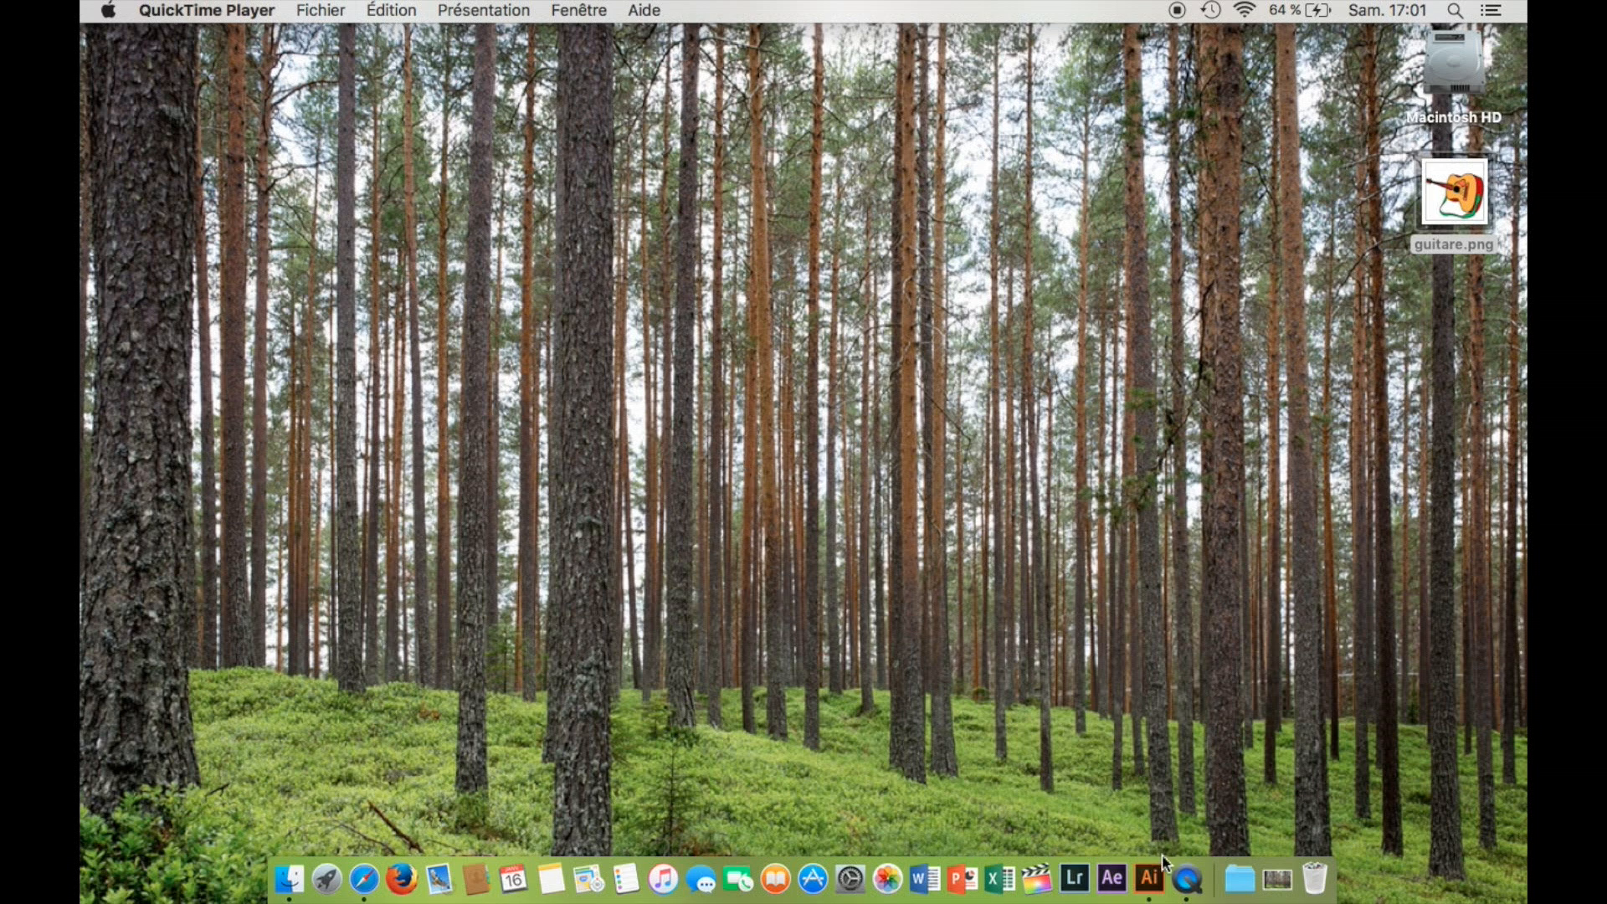
# Switch to Illustrator and create a new A4 portrait document named 1 with the print profile (Impression) in millimetres.
pyautogui.click(1148, 881)
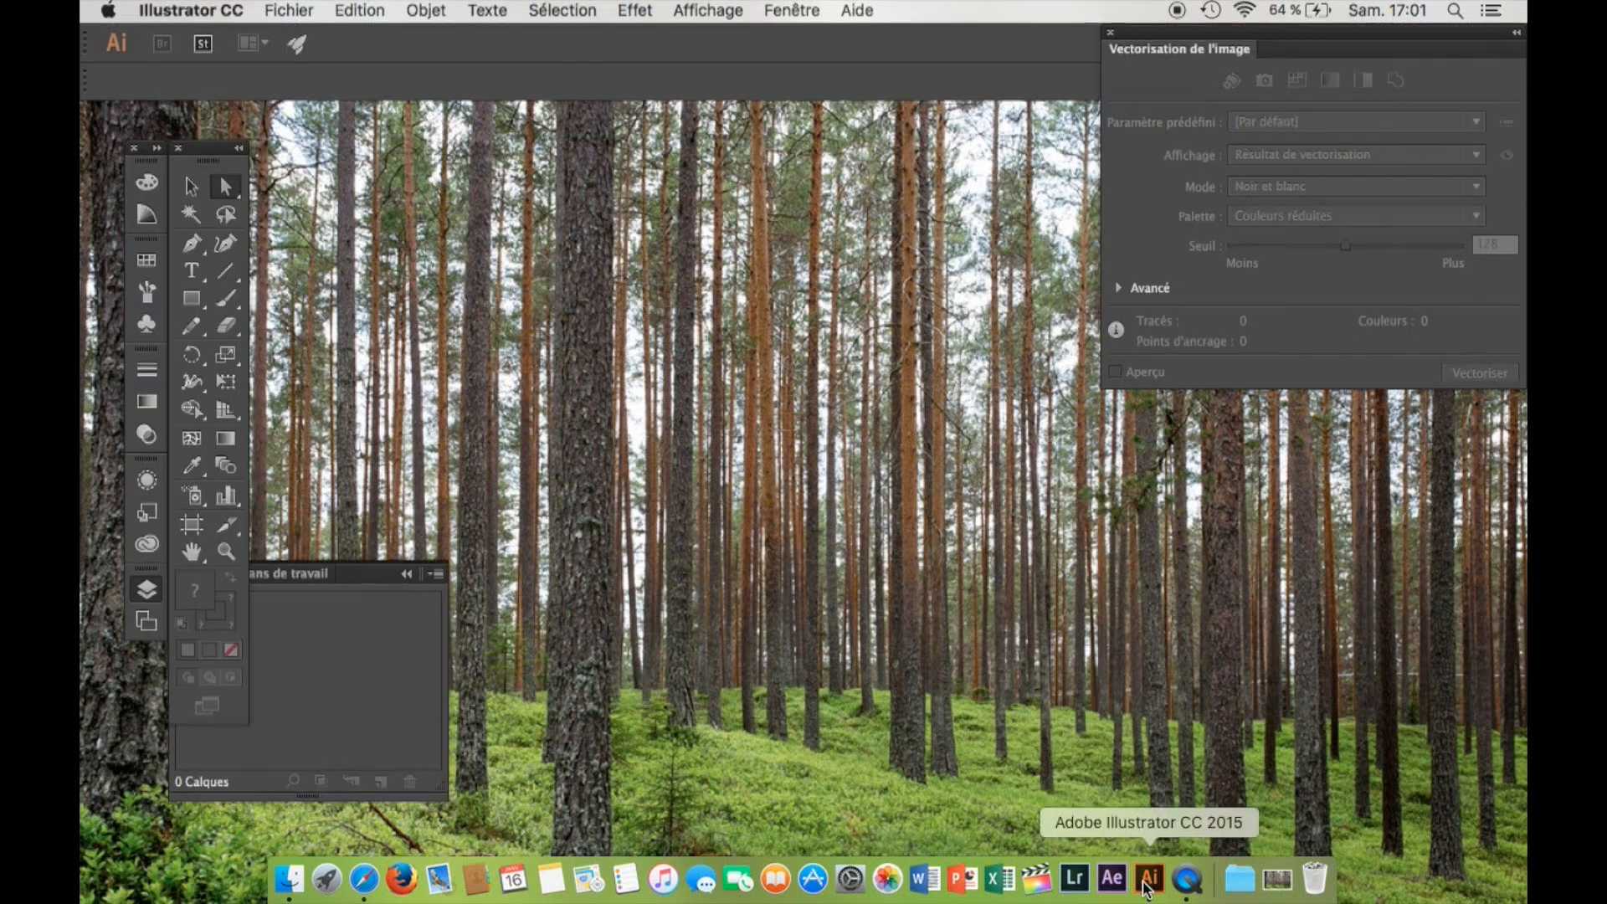
pyautogui.click(302, 12)
pyautogui.click(306, 37)
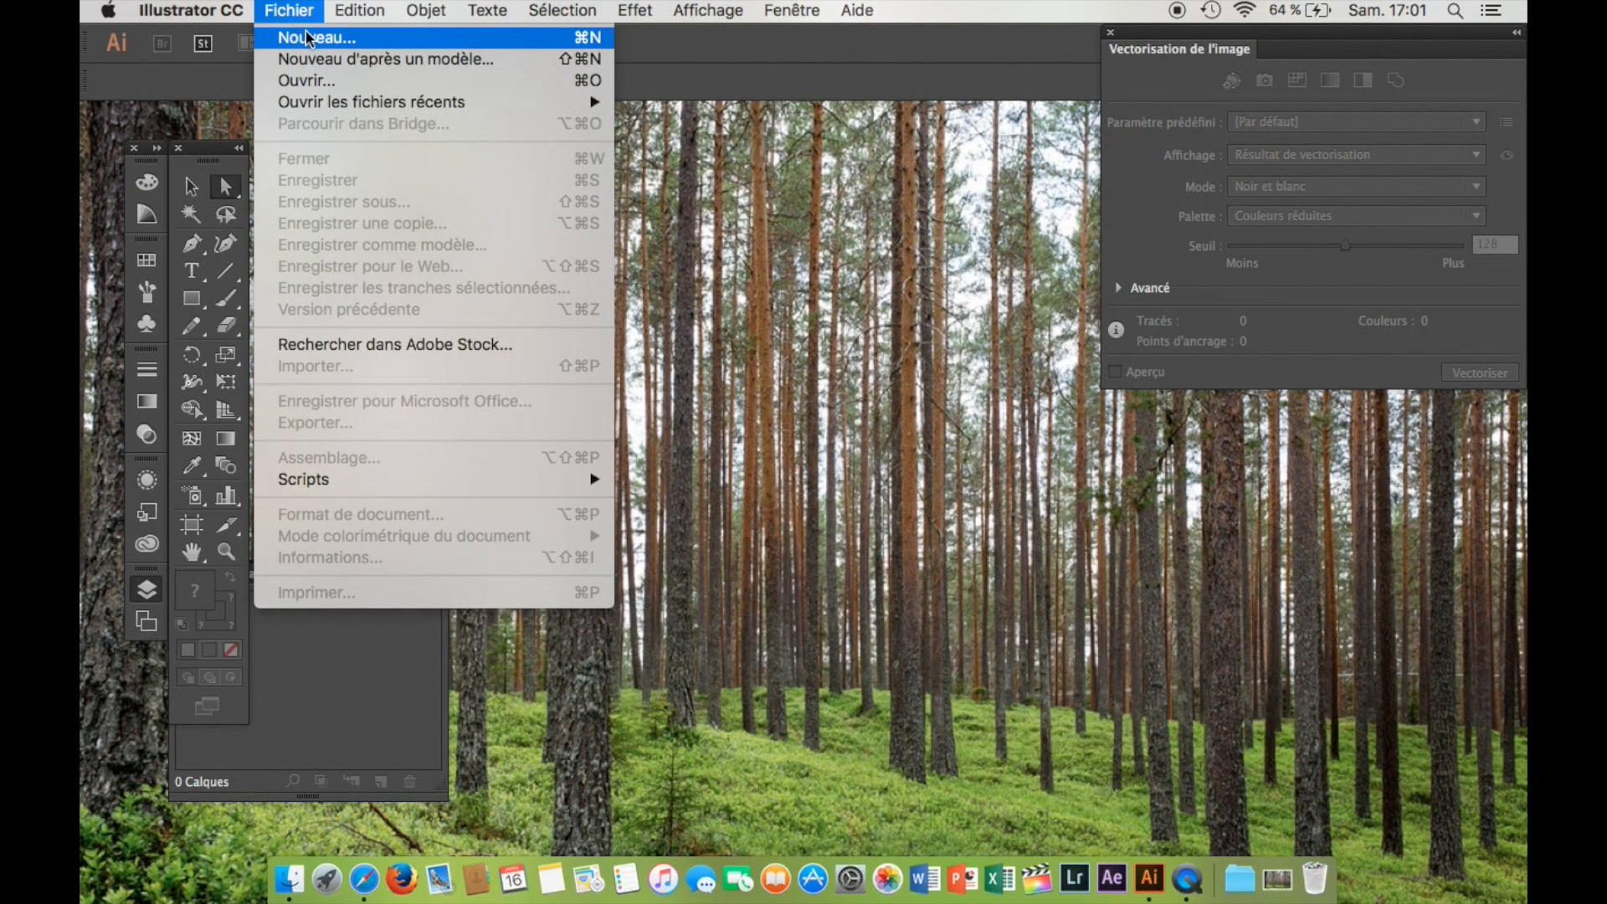
pyautogui.write('1')
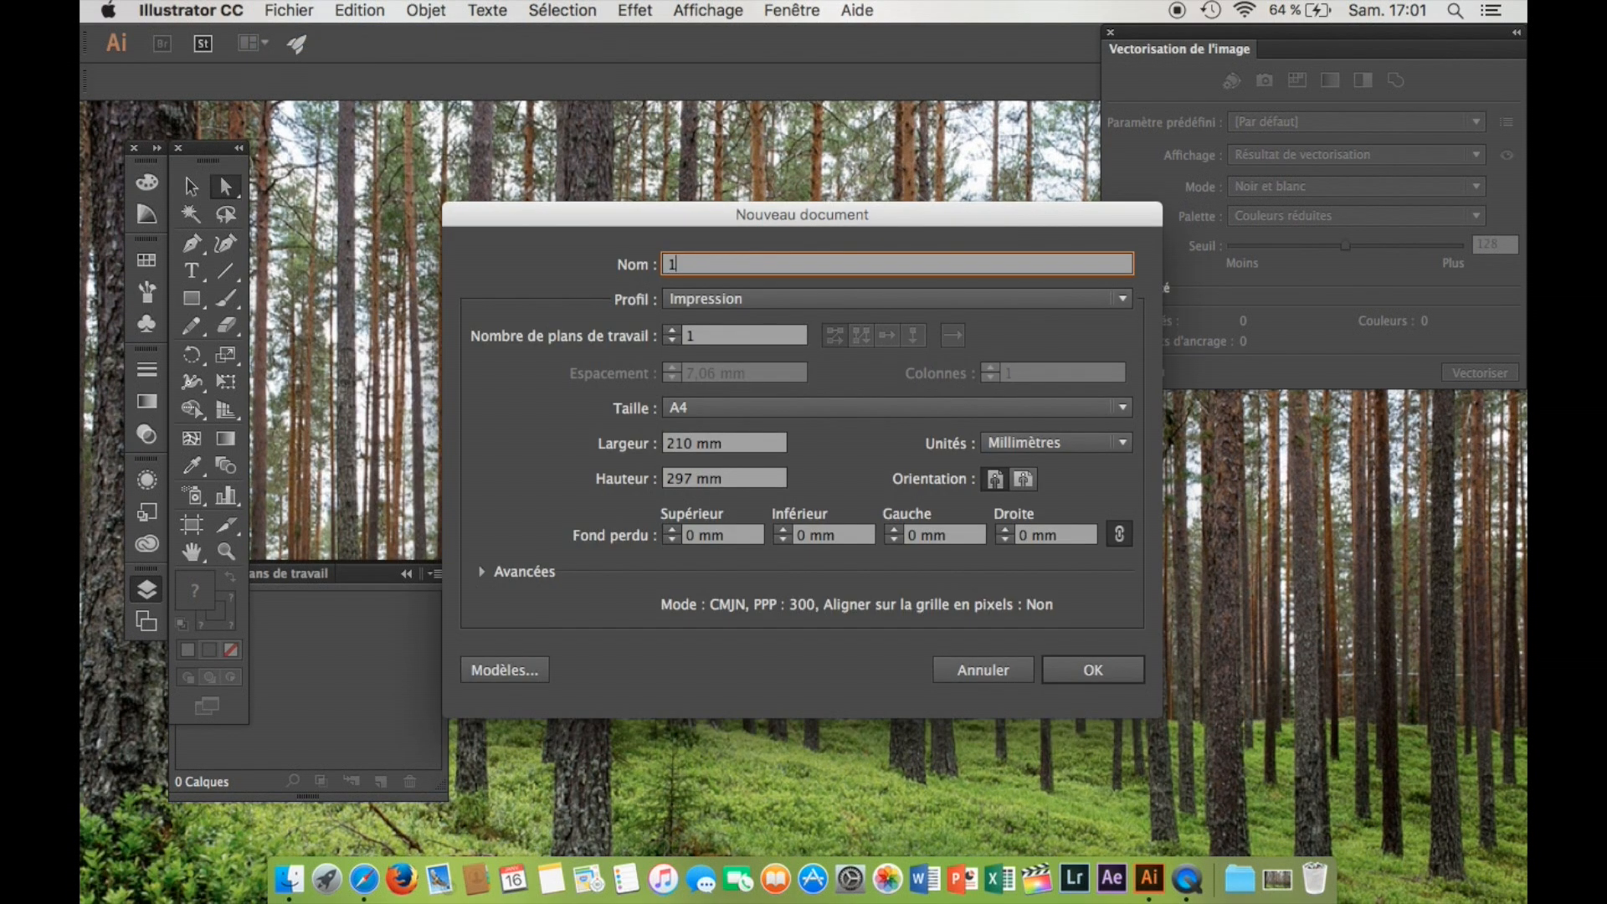
pyautogui.click(1088, 675)
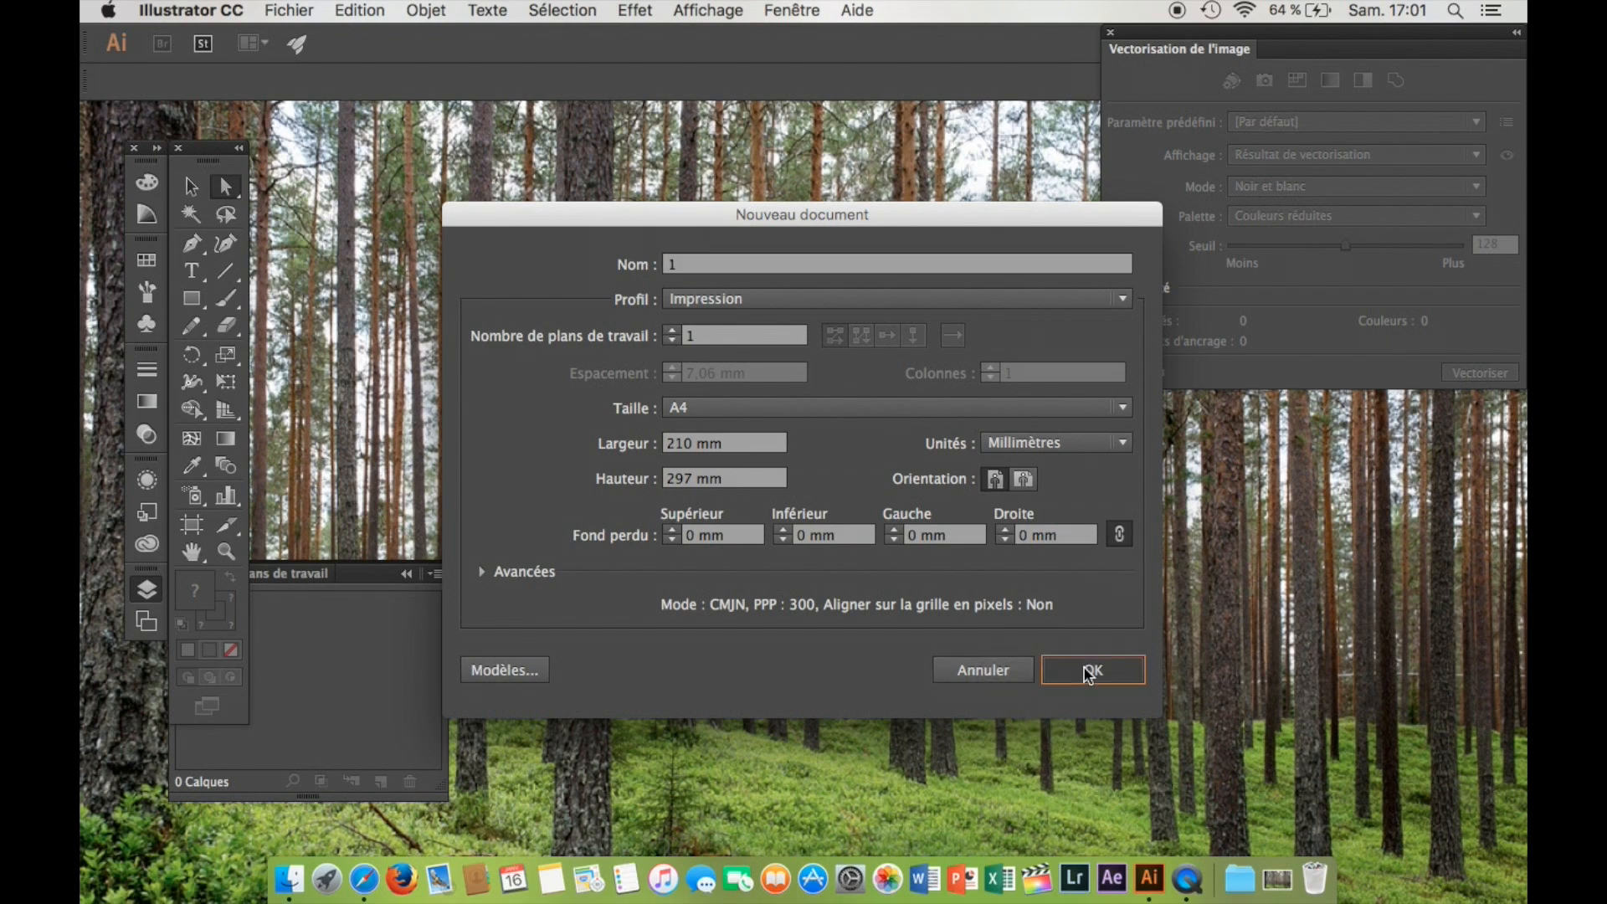
# Place guitare.png from the desktop onto the upper part of the artboard.
pyautogui.press('F11')
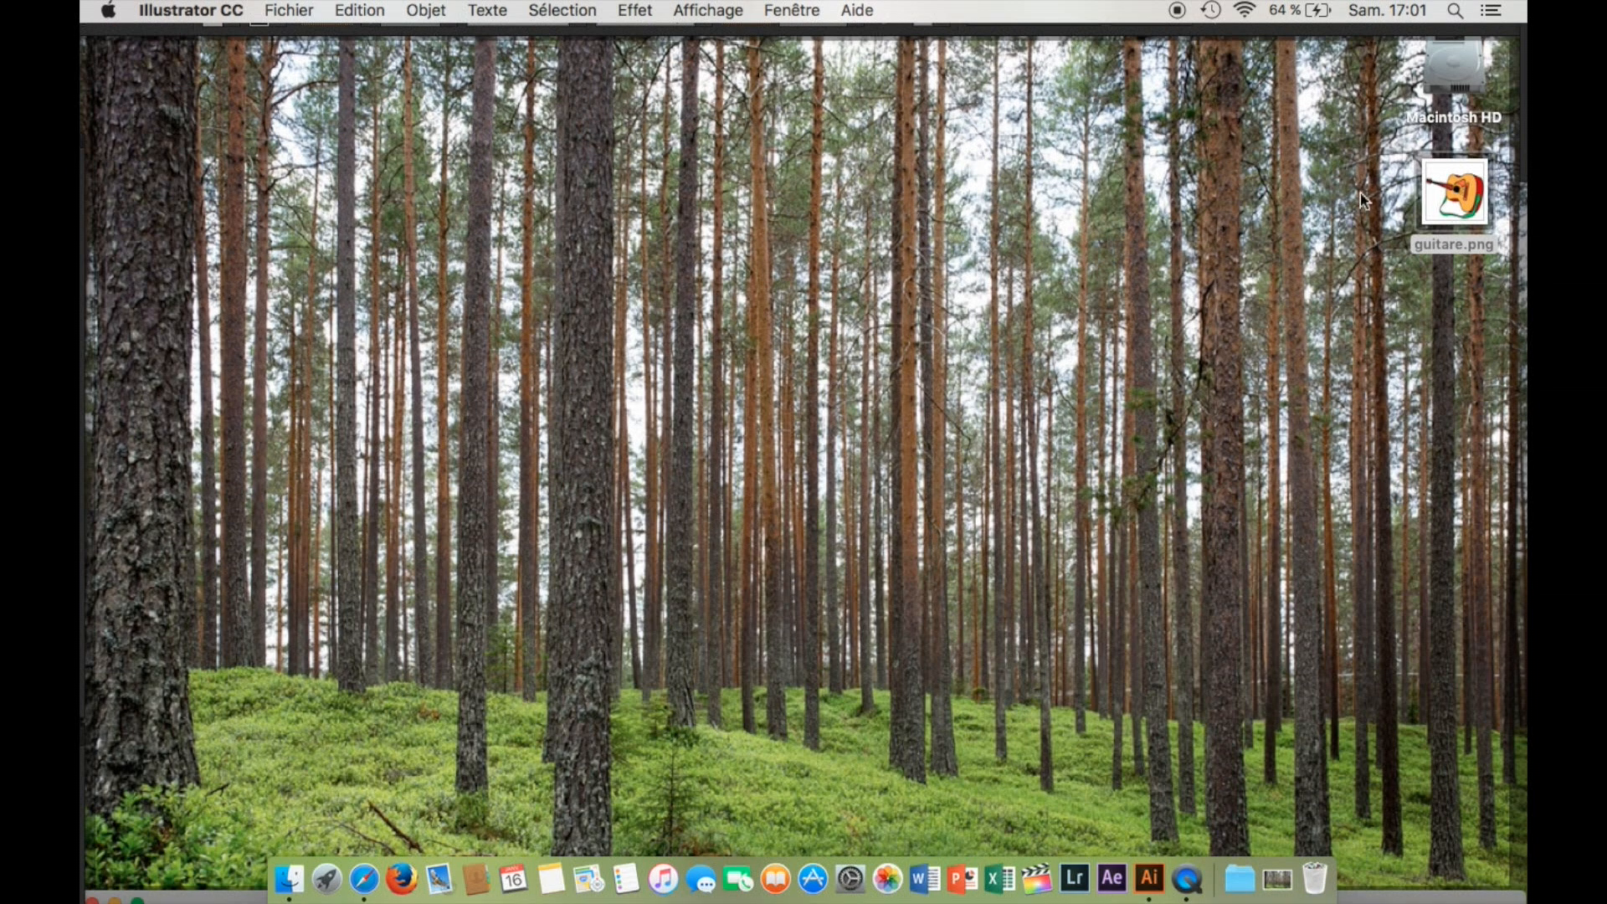
pyautogui.moveTo(1443, 203); pyautogui.dragTo(797, 382)
pyautogui.press('F11')
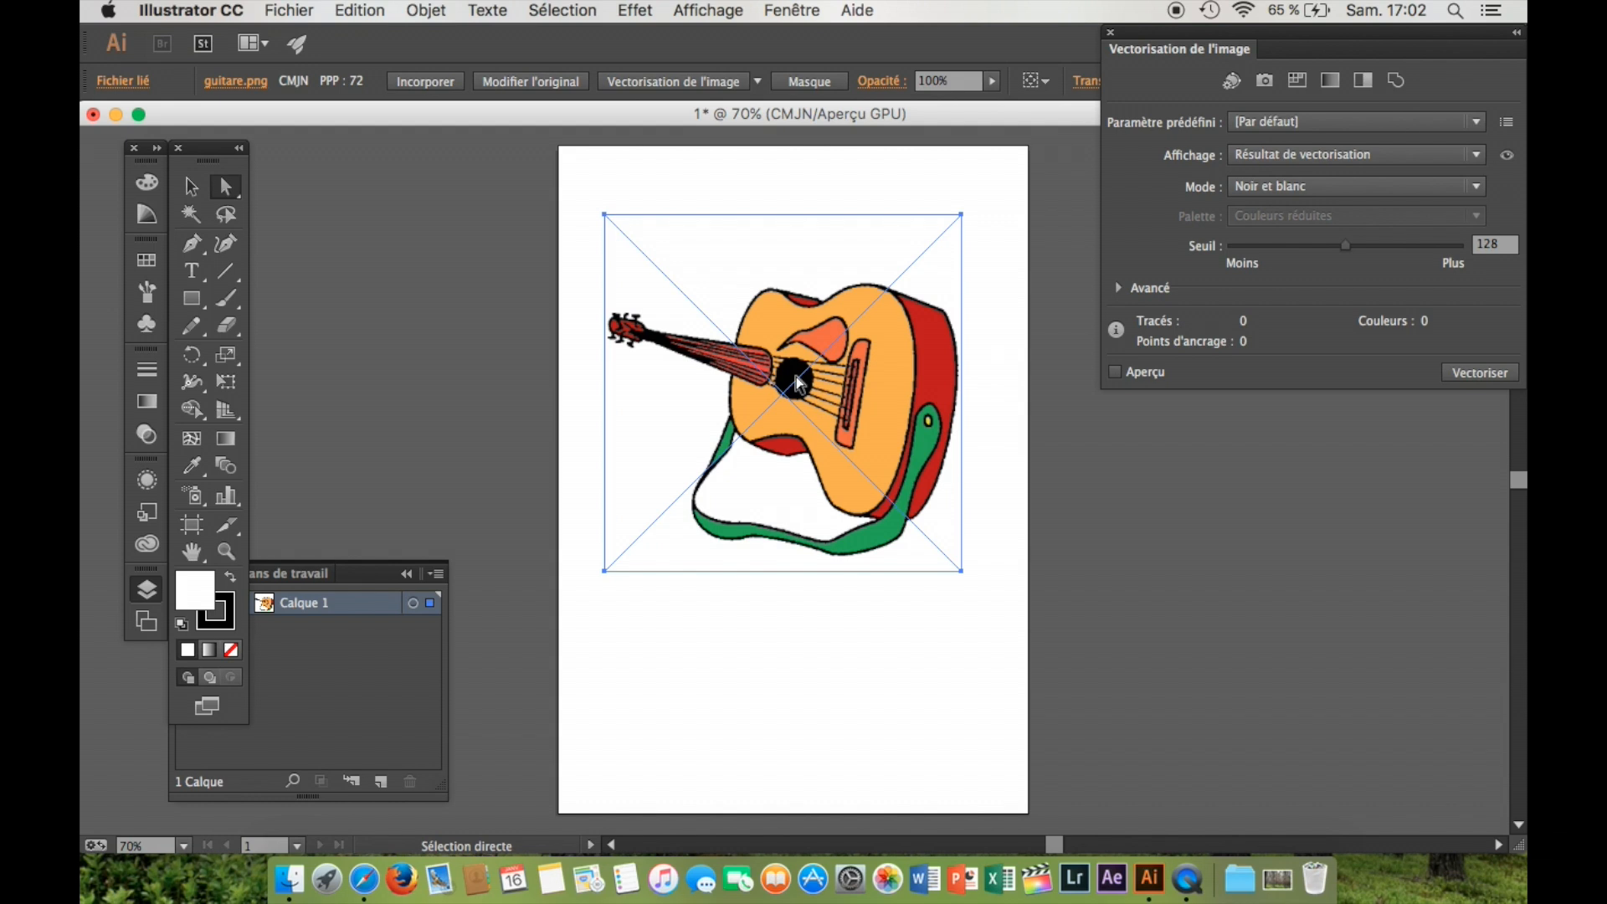
# Vectorize the placed guitar image in black and white and lower the tracing threshold to about 51.
pyautogui.click(636, 81)
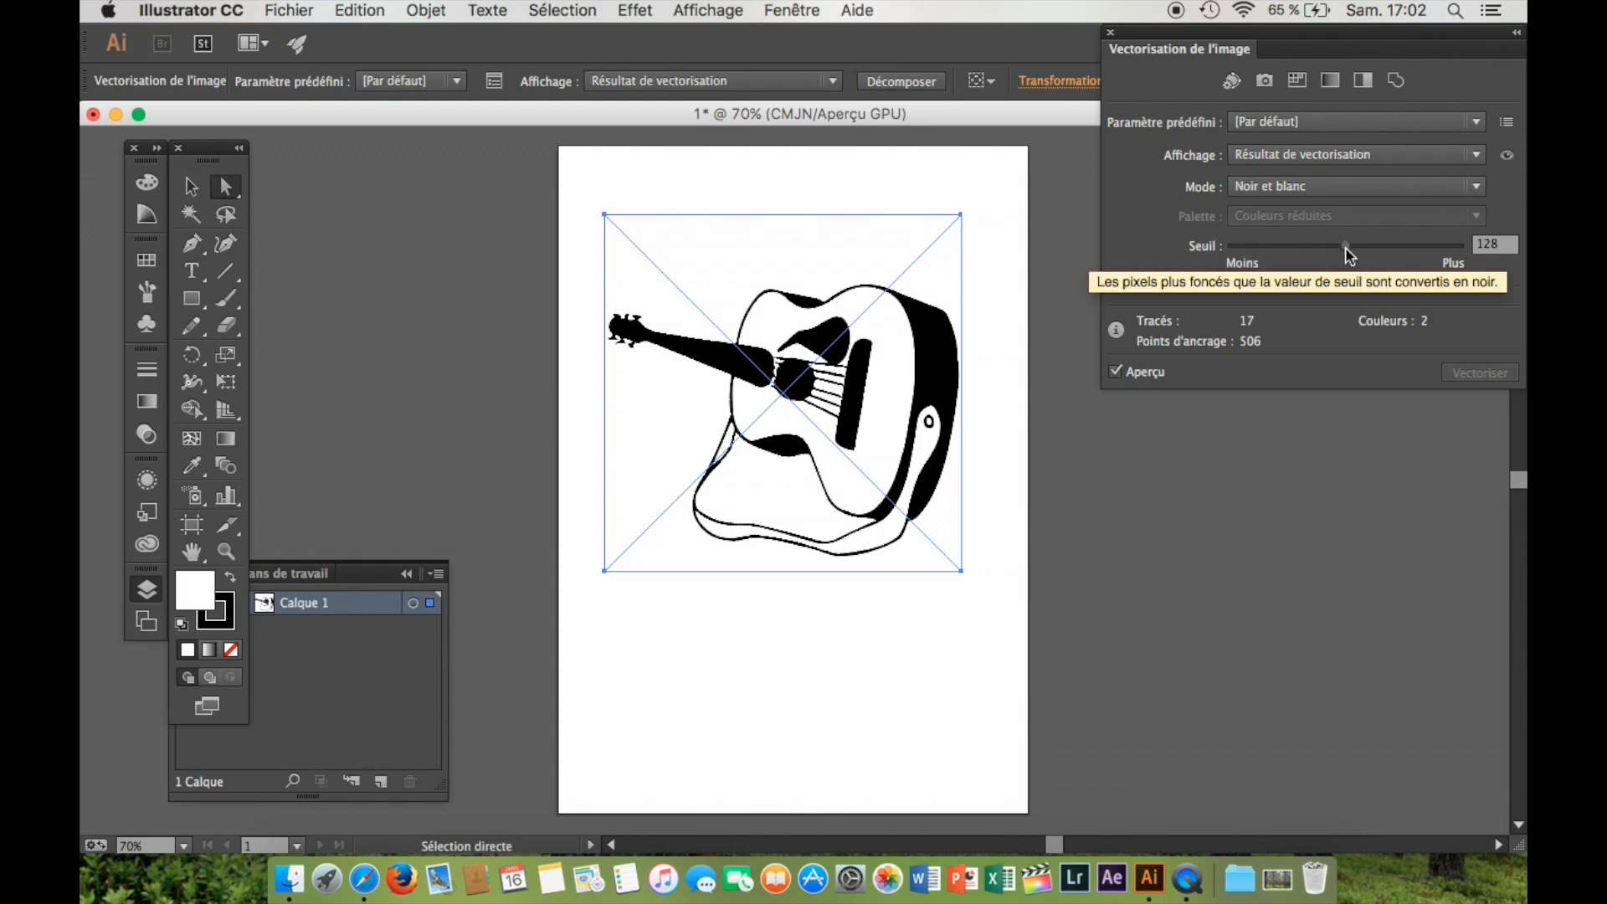
pyautogui.moveTo(1321, 249); pyautogui.dragTo(1285, 251)
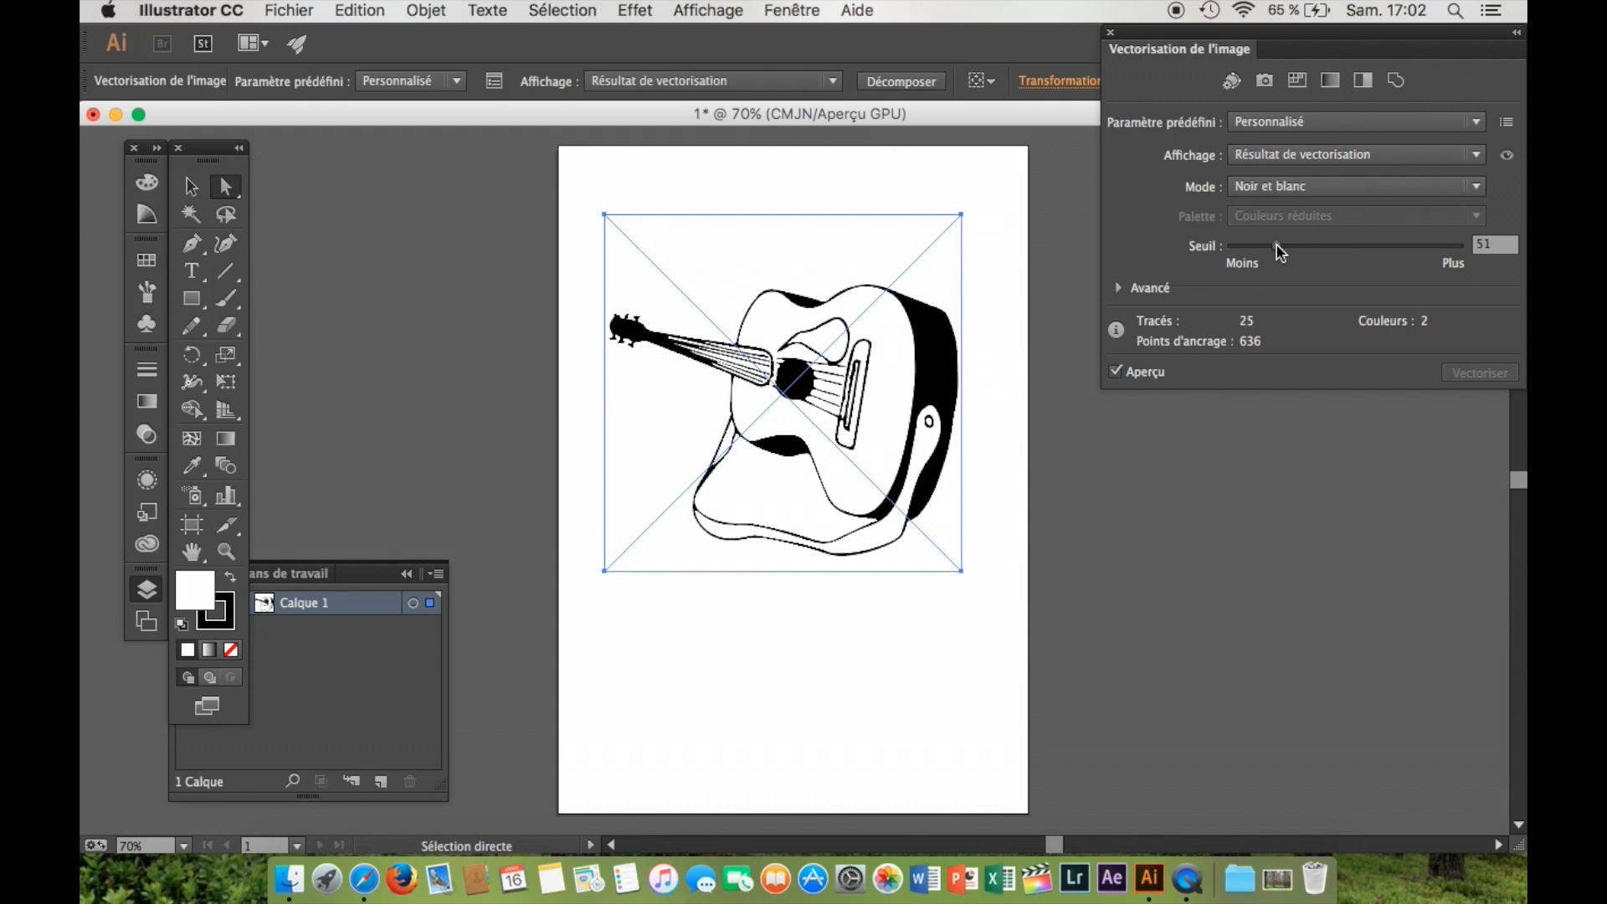
# Change the guitar tracing mode to grayscale (Niveaux de gris) and set its gray level to 25.
pyautogui.click(1479, 186)
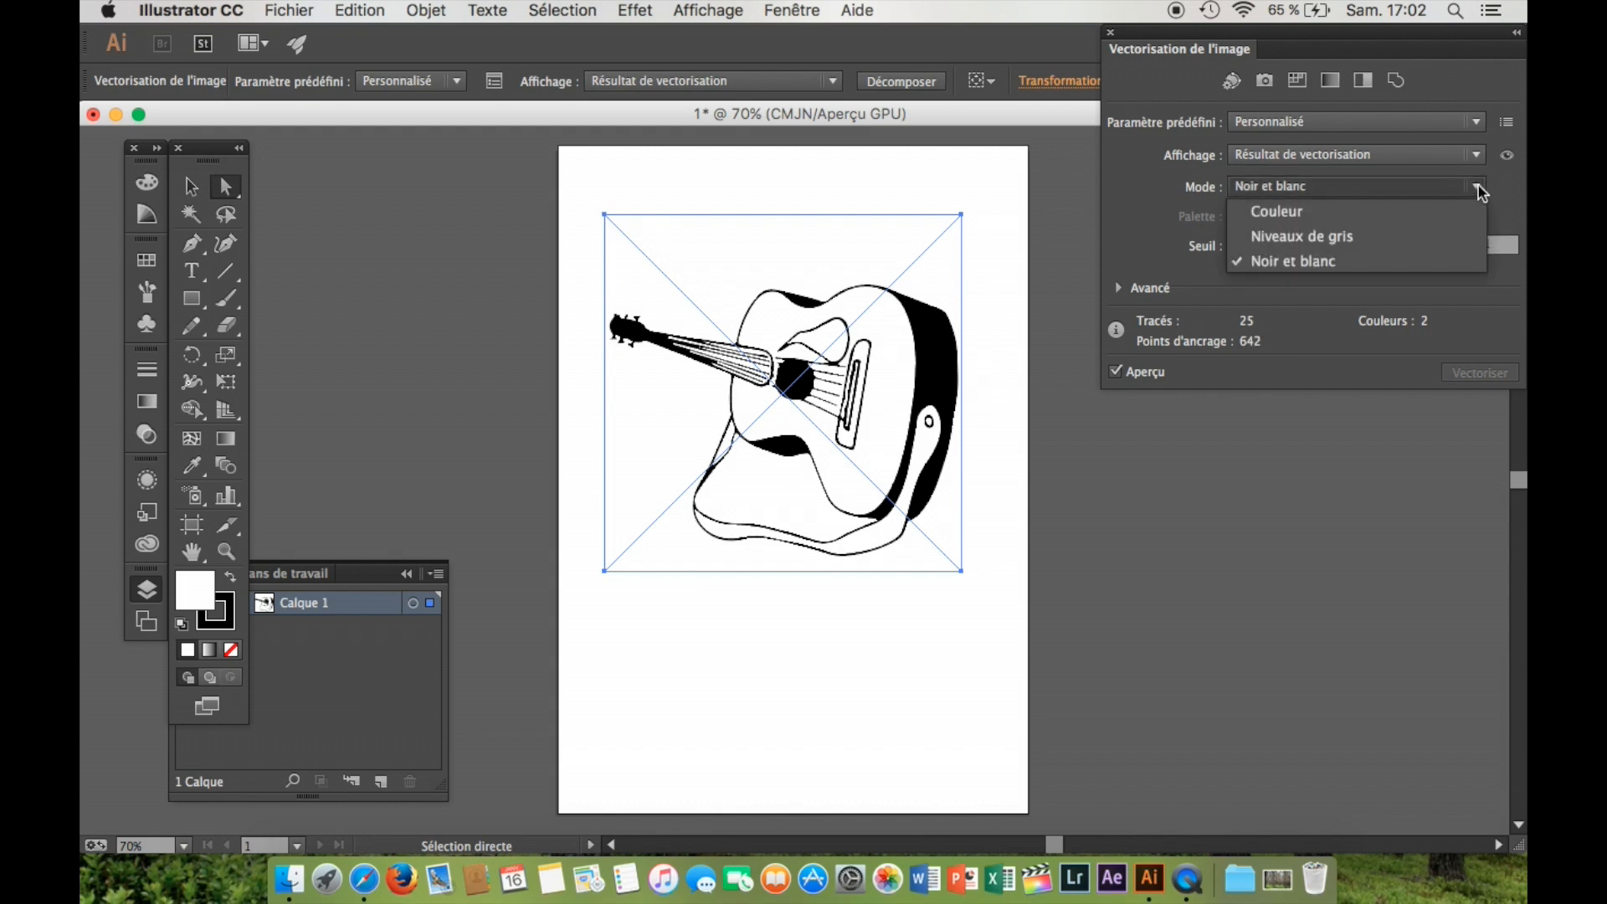
pyautogui.click(1334, 242)
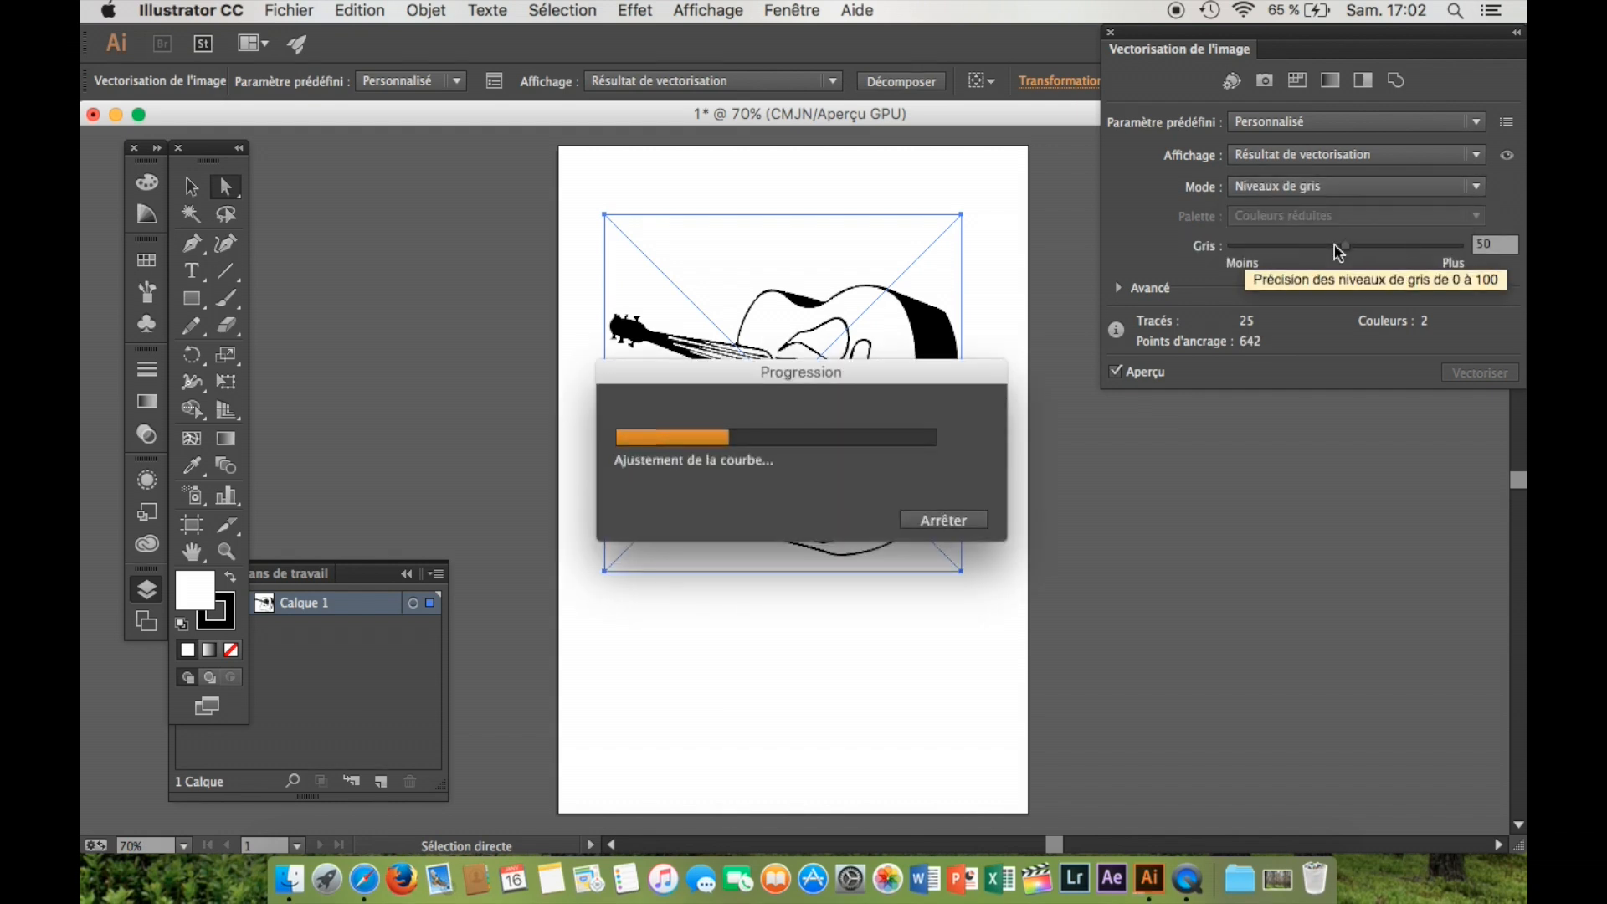
pyautogui.moveTo(1346, 245); pyautogui.dragTo(1298, 246)
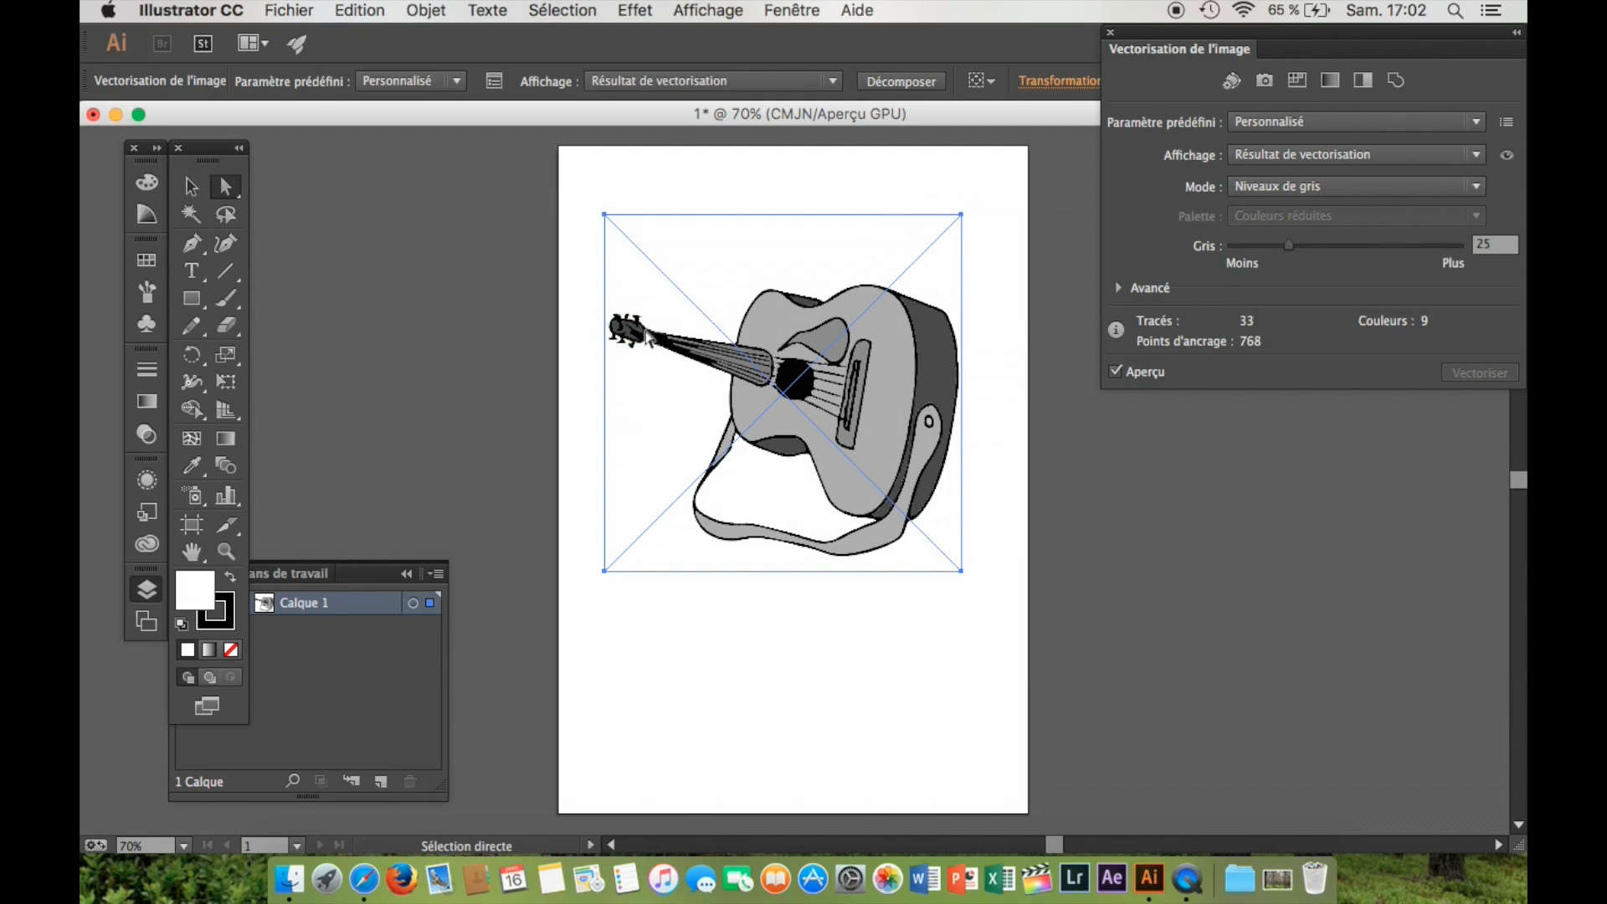
# Place a second copy of guitare.png from the desktop beside the artboard as a color reference.
pyautogui.press('F11')
pyautogui.moveTo(1453, 193); pyautogui.dragTo(1188, 626)
pyautogui.press('F11')
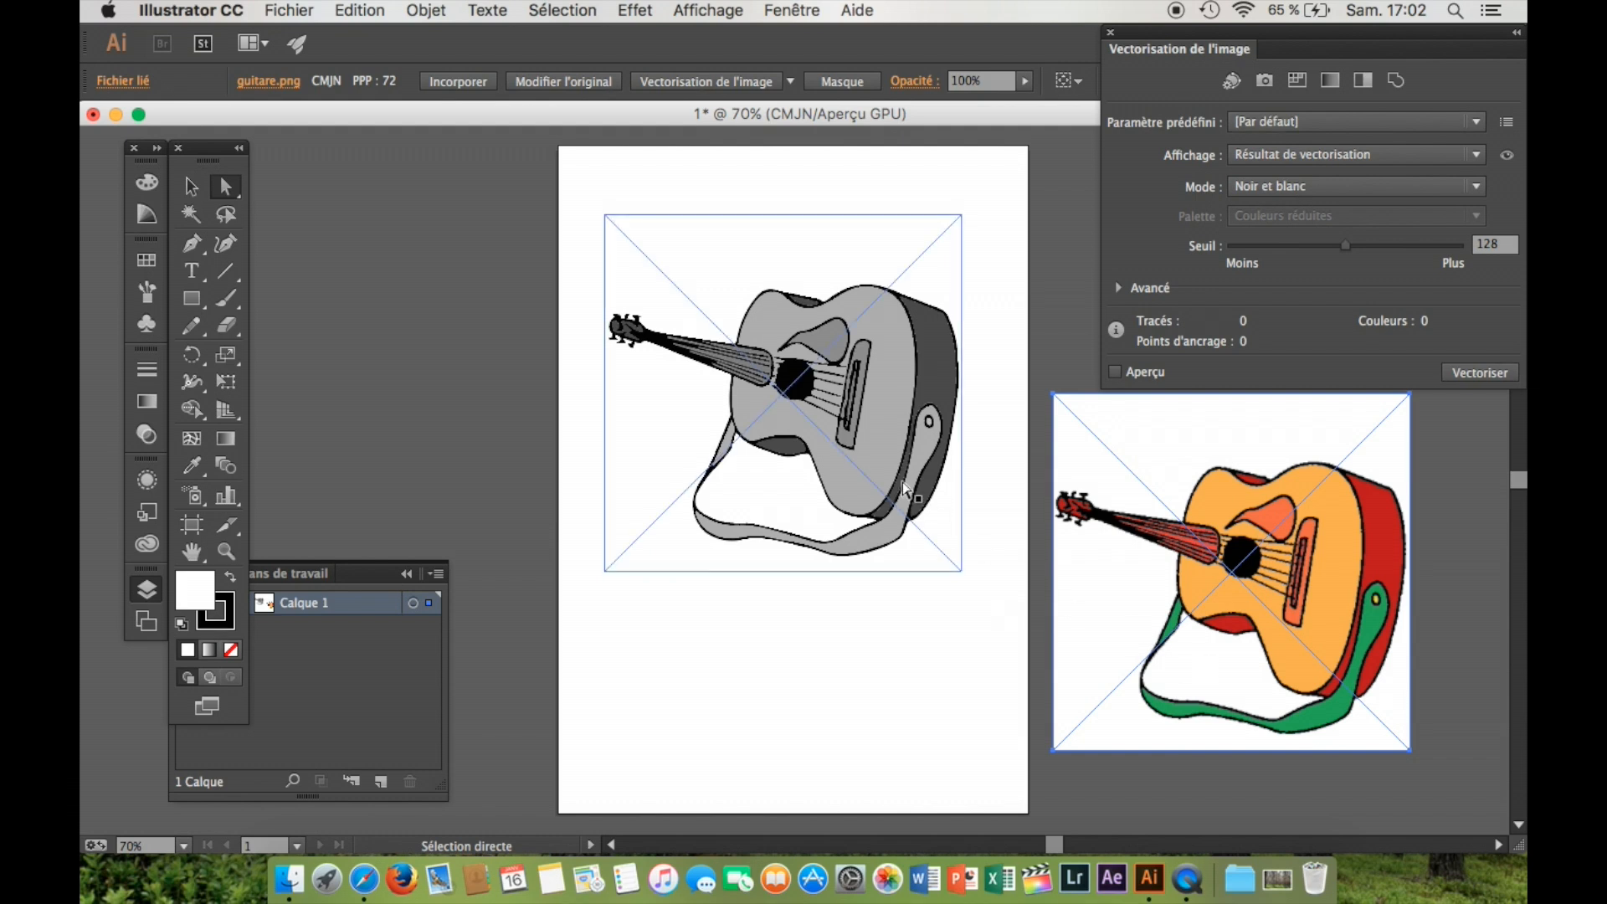
# Expand the grayscale guitar tracing into editable paths and deselect it.
pyautogui.click(864, 382)
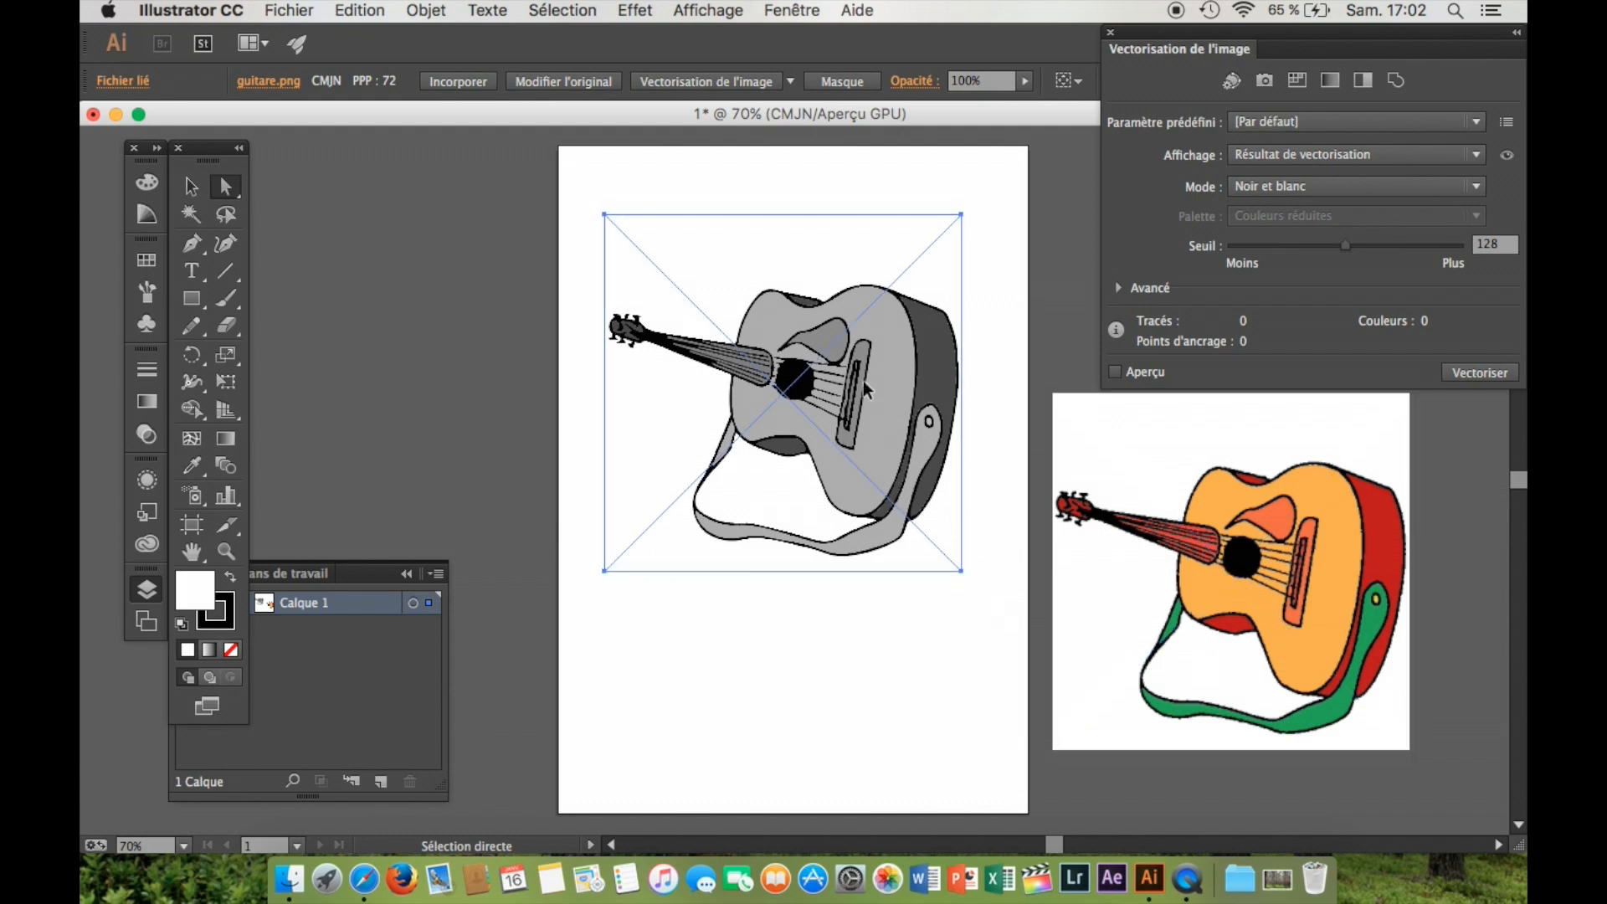
pyautogui.click(880, 84)
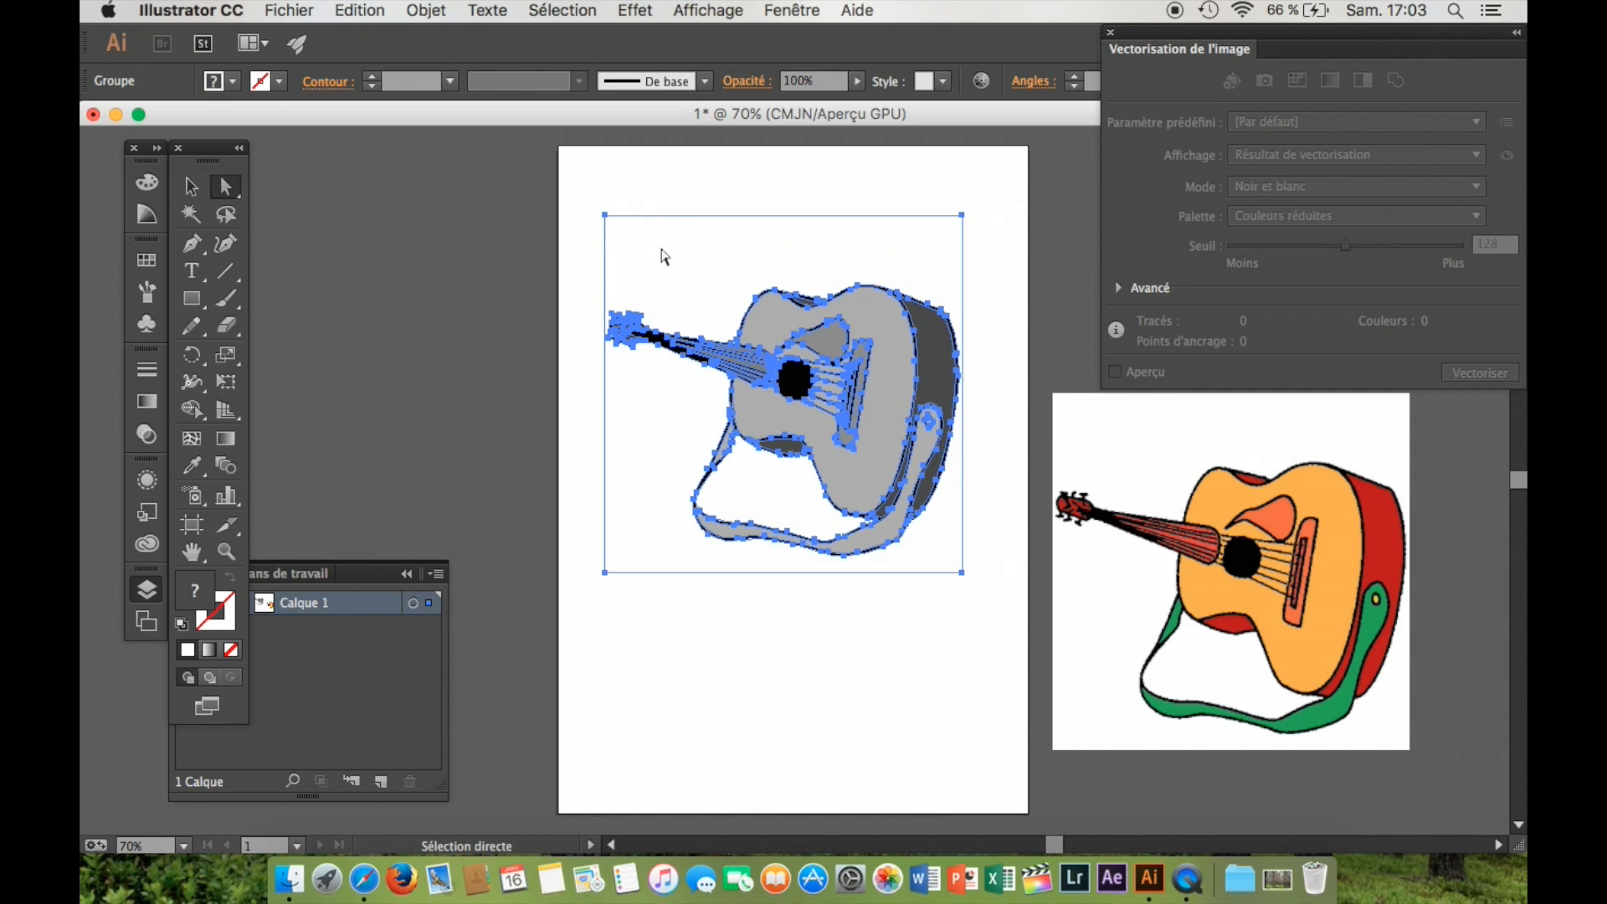
pyautogui.click(678, 663)
# Delete the white background shapes around the gray guitar and inside its strap loop.
pyautogui.click(764, 469)
pyautogui.click(700, 402)
pyautogui.click(896, 387)
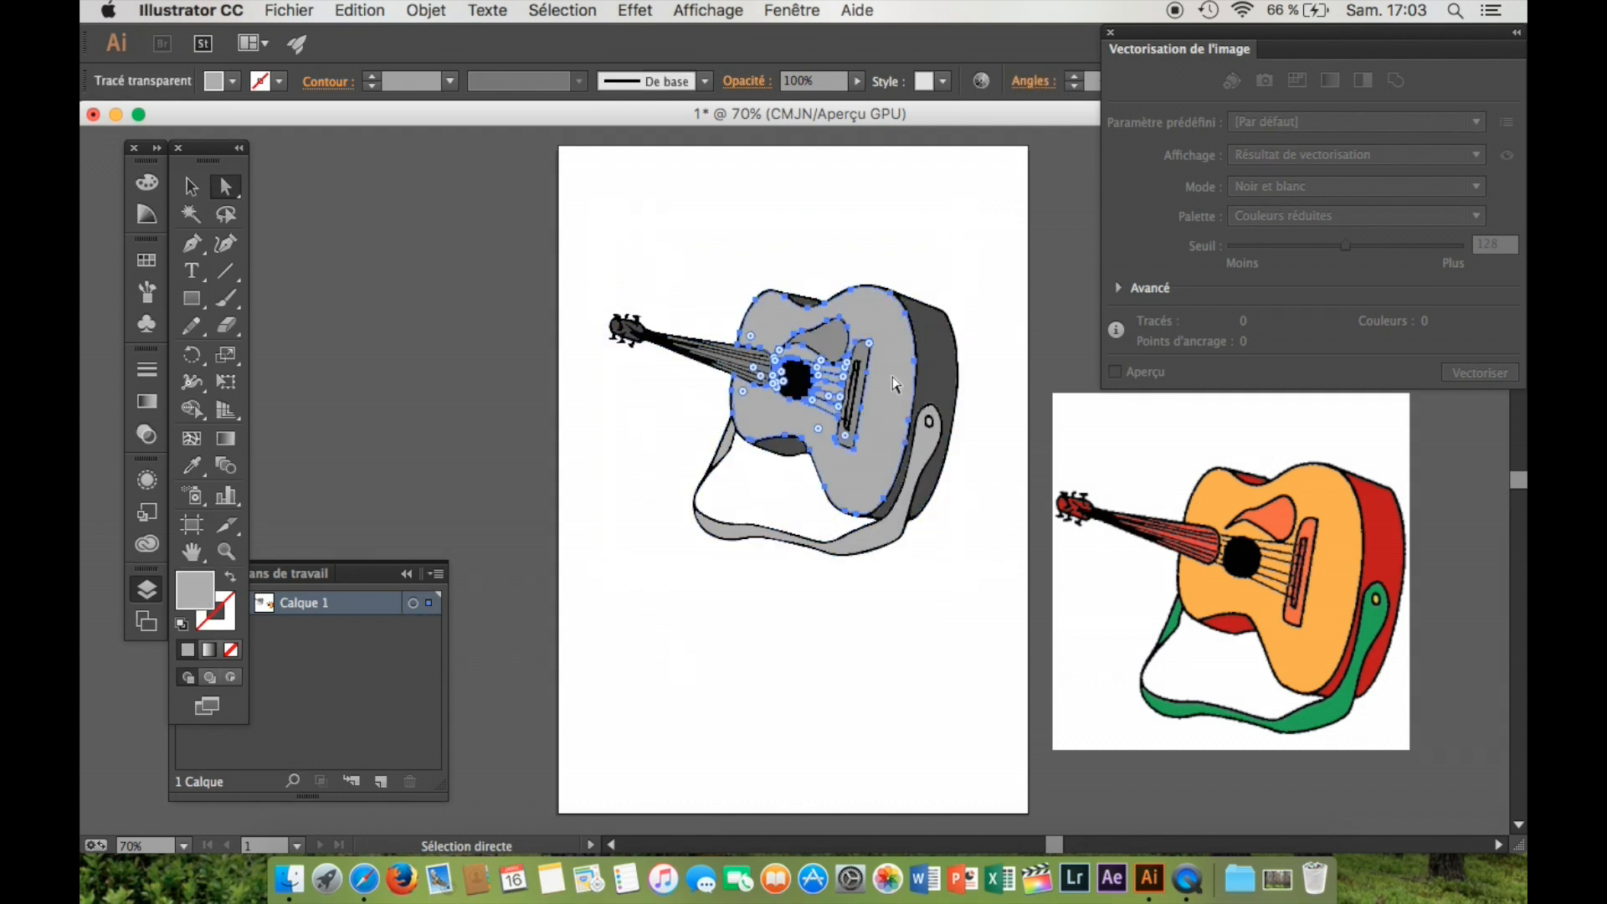
pyautogui.click(942, 344)
pyautogui.keyDown('shift'); pyautogui.click(632, 487); pyautogui.keyUp('shift')
pyautogui.click(631, 485)
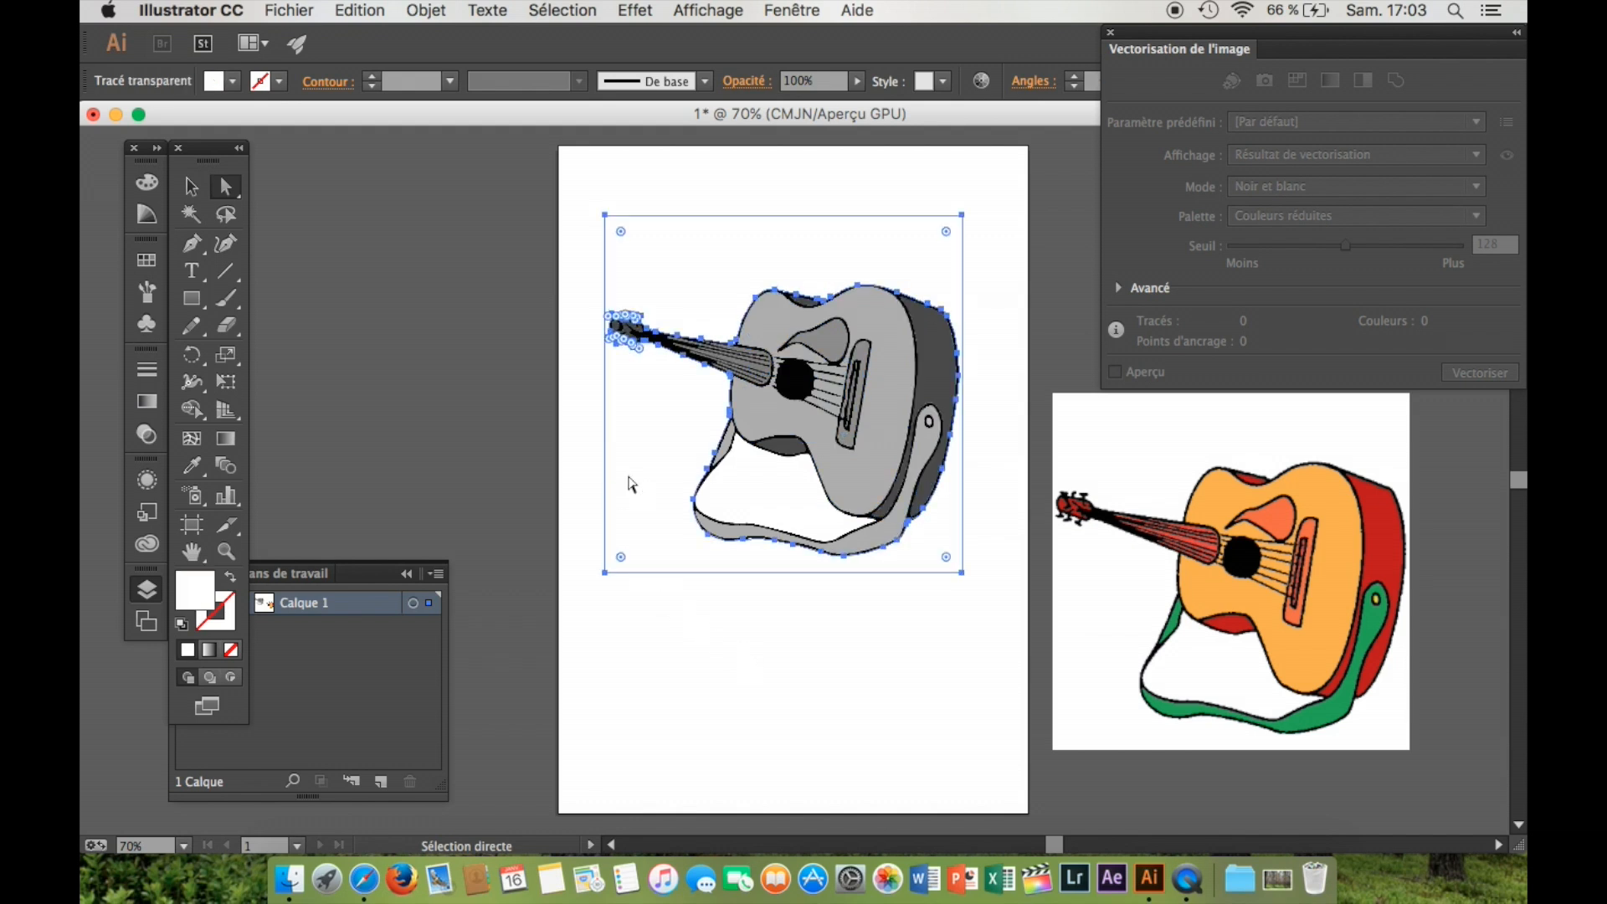
pyautogui.keyDown('shift'); pyautogui.click(631, 484); pyautogui.keyUp('shift')
pyautogui.click(764, 473)
pyautogui.press('Delete')
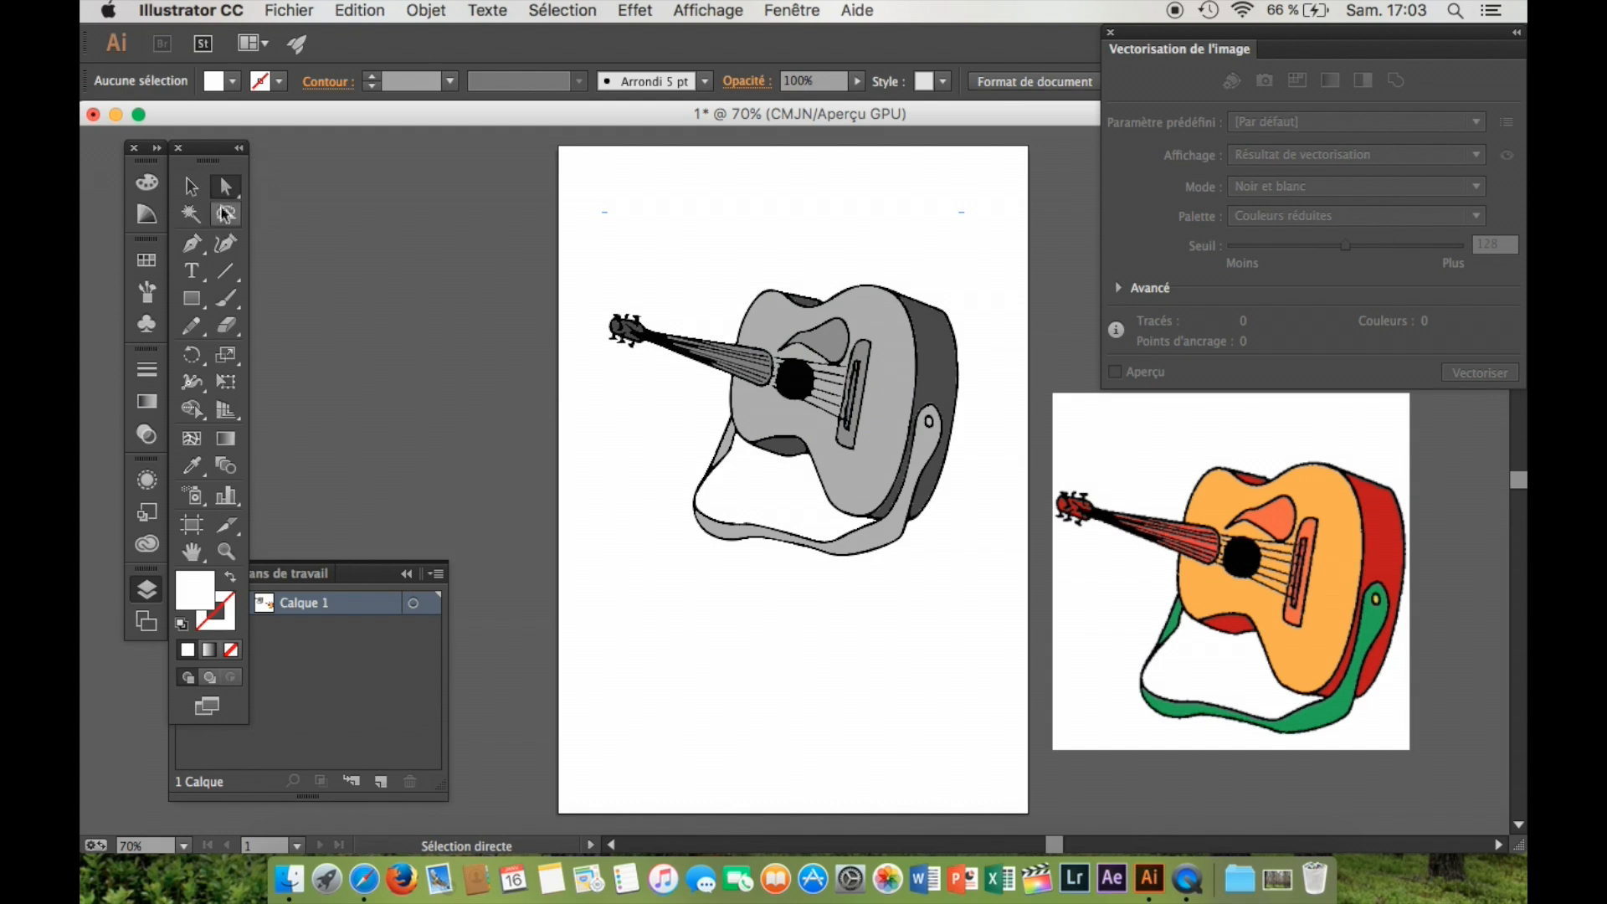
# Recolor the front of the gray guitar body with the red sampled from the reference guitar's side.
pyautogui.click(893, 434)
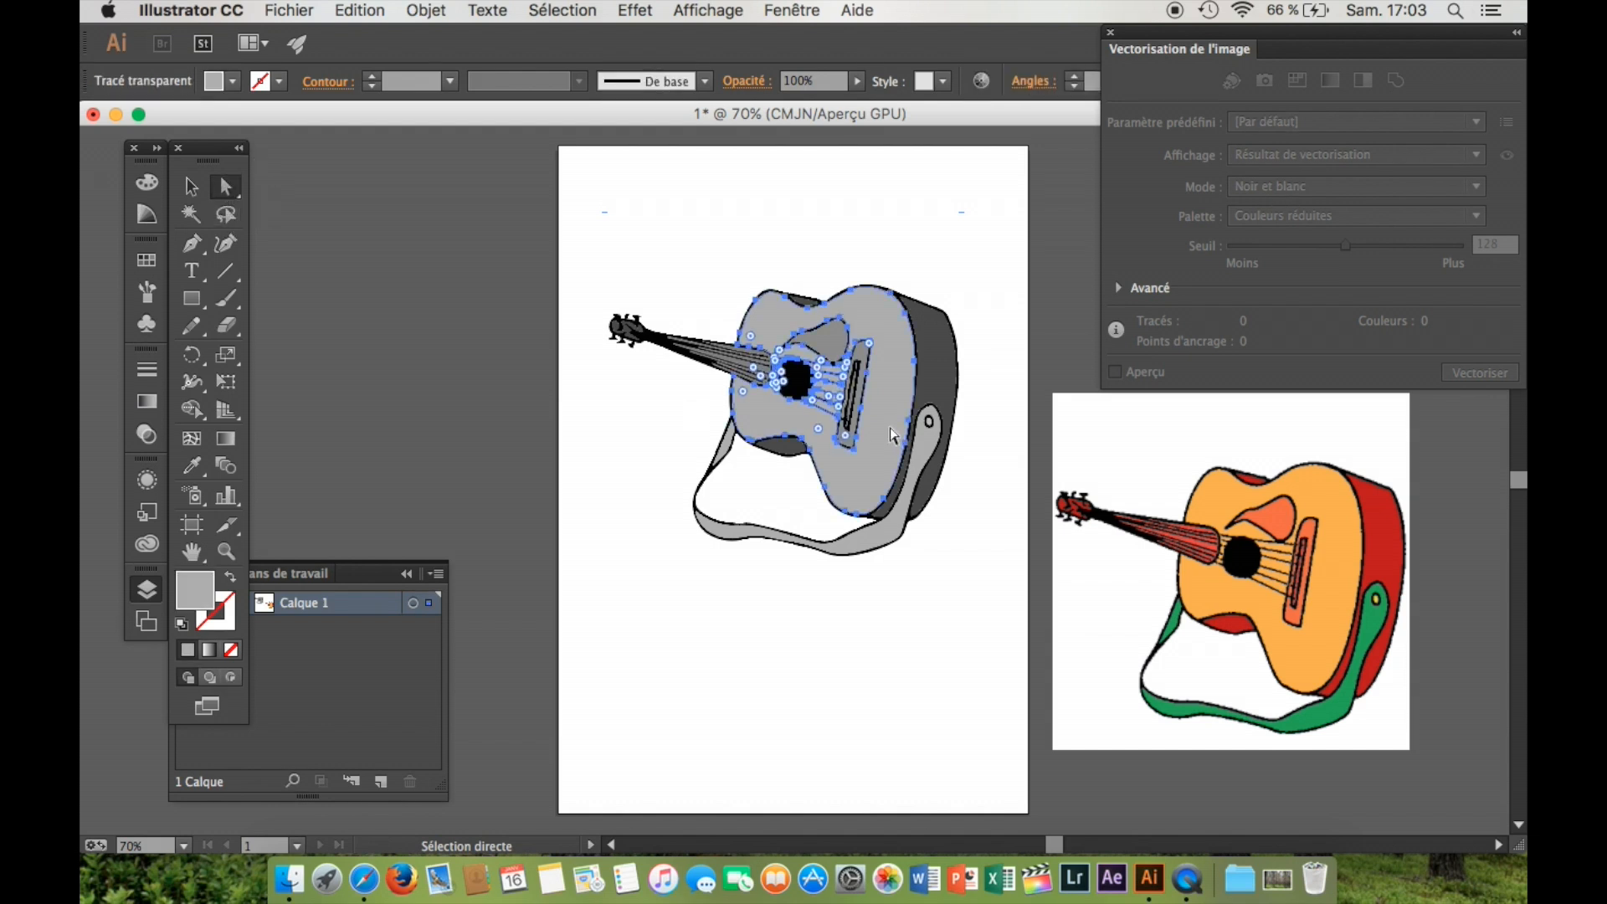
pyautogui.click(192, 477)
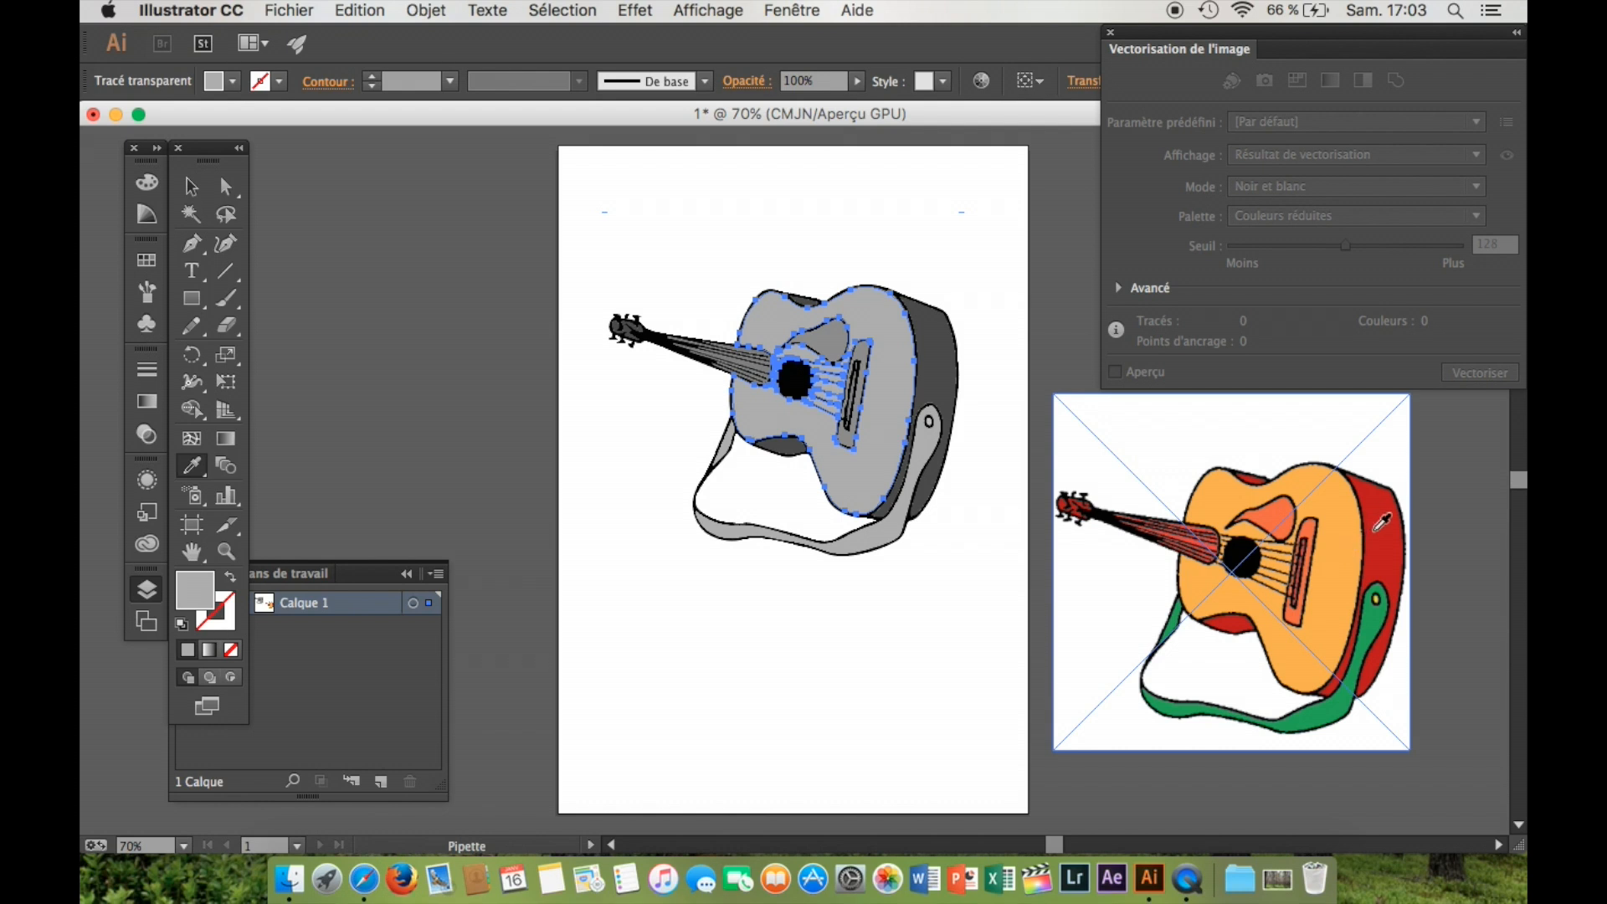
pyautogui.click(1377, 529)
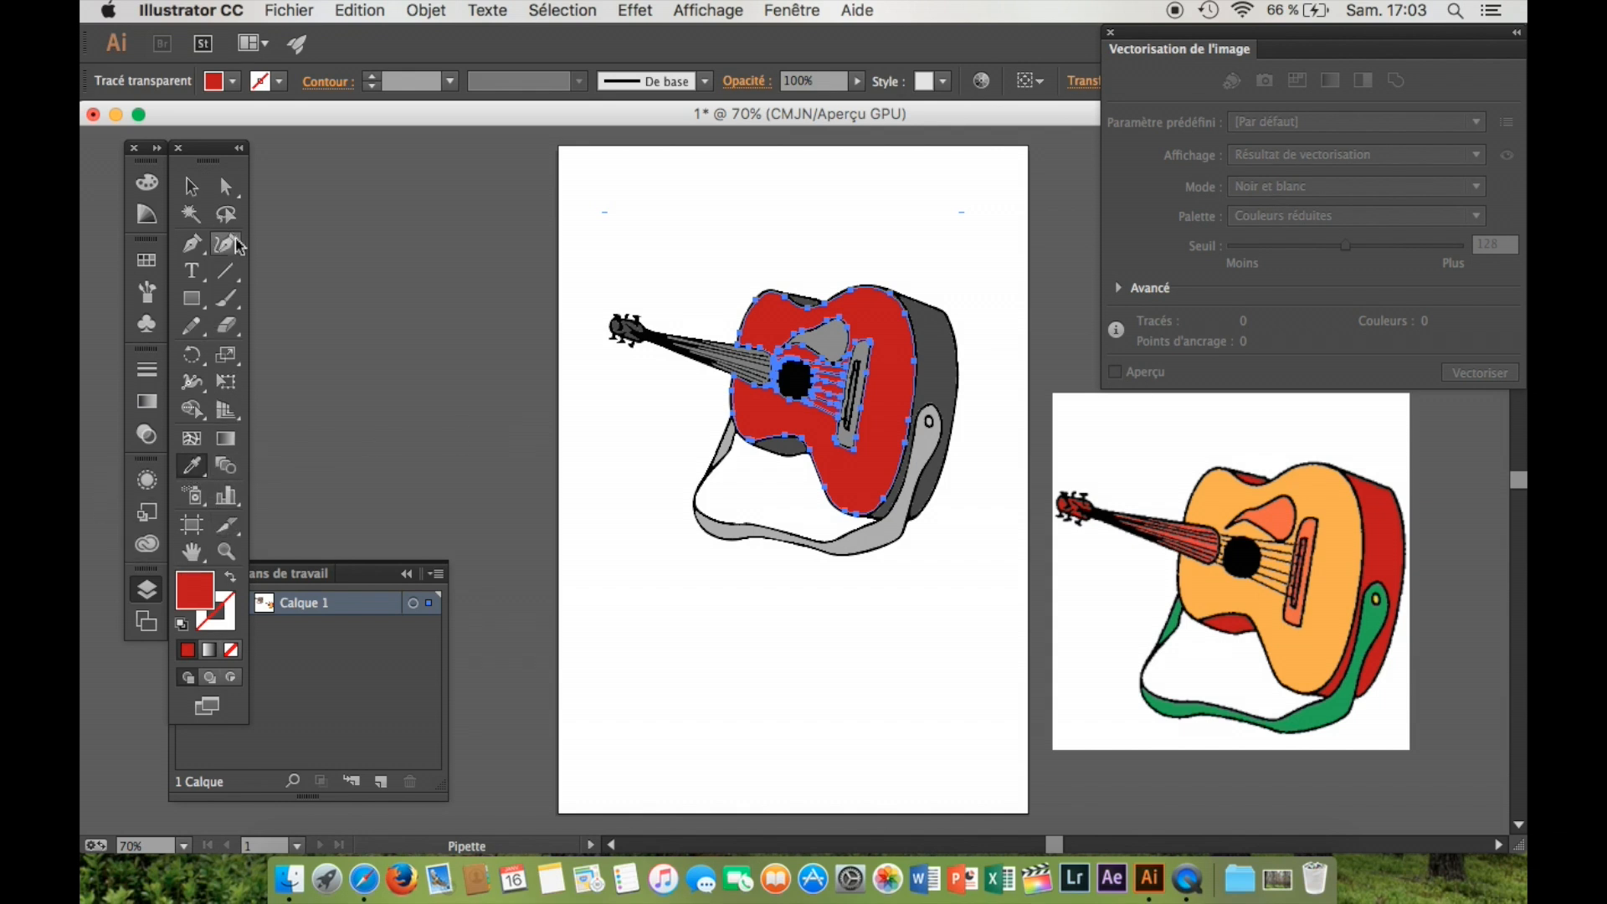
# Recolor the main part of the guitar strap with the orange sampled from the reference guitar's body.
pyautogui.click(226, 186)
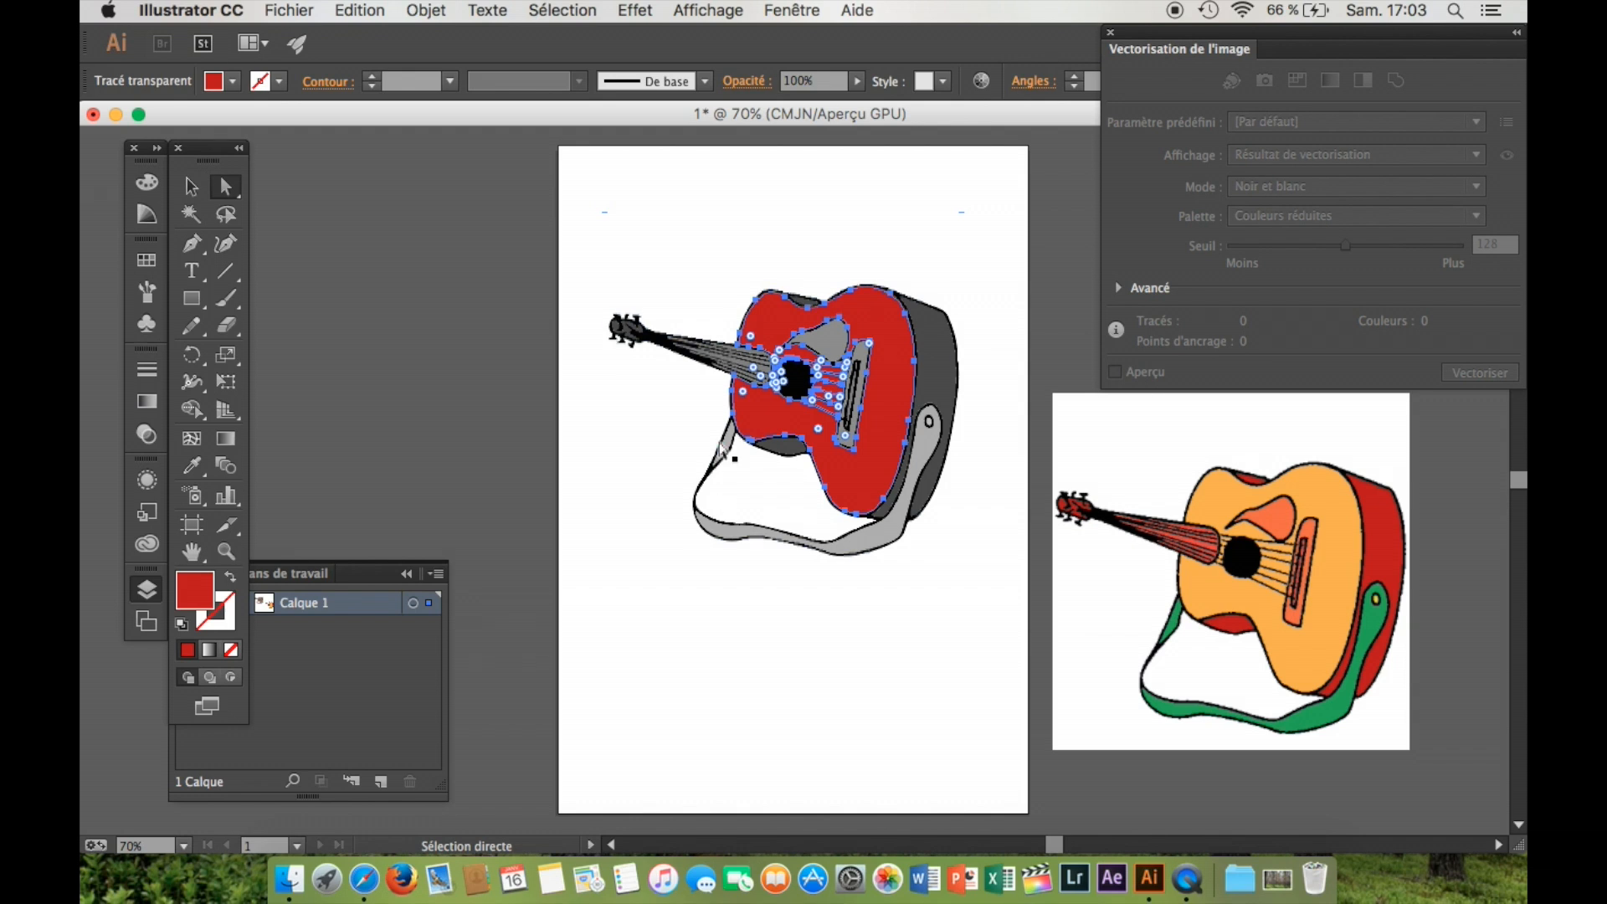
pyautogui.click(879, 540)
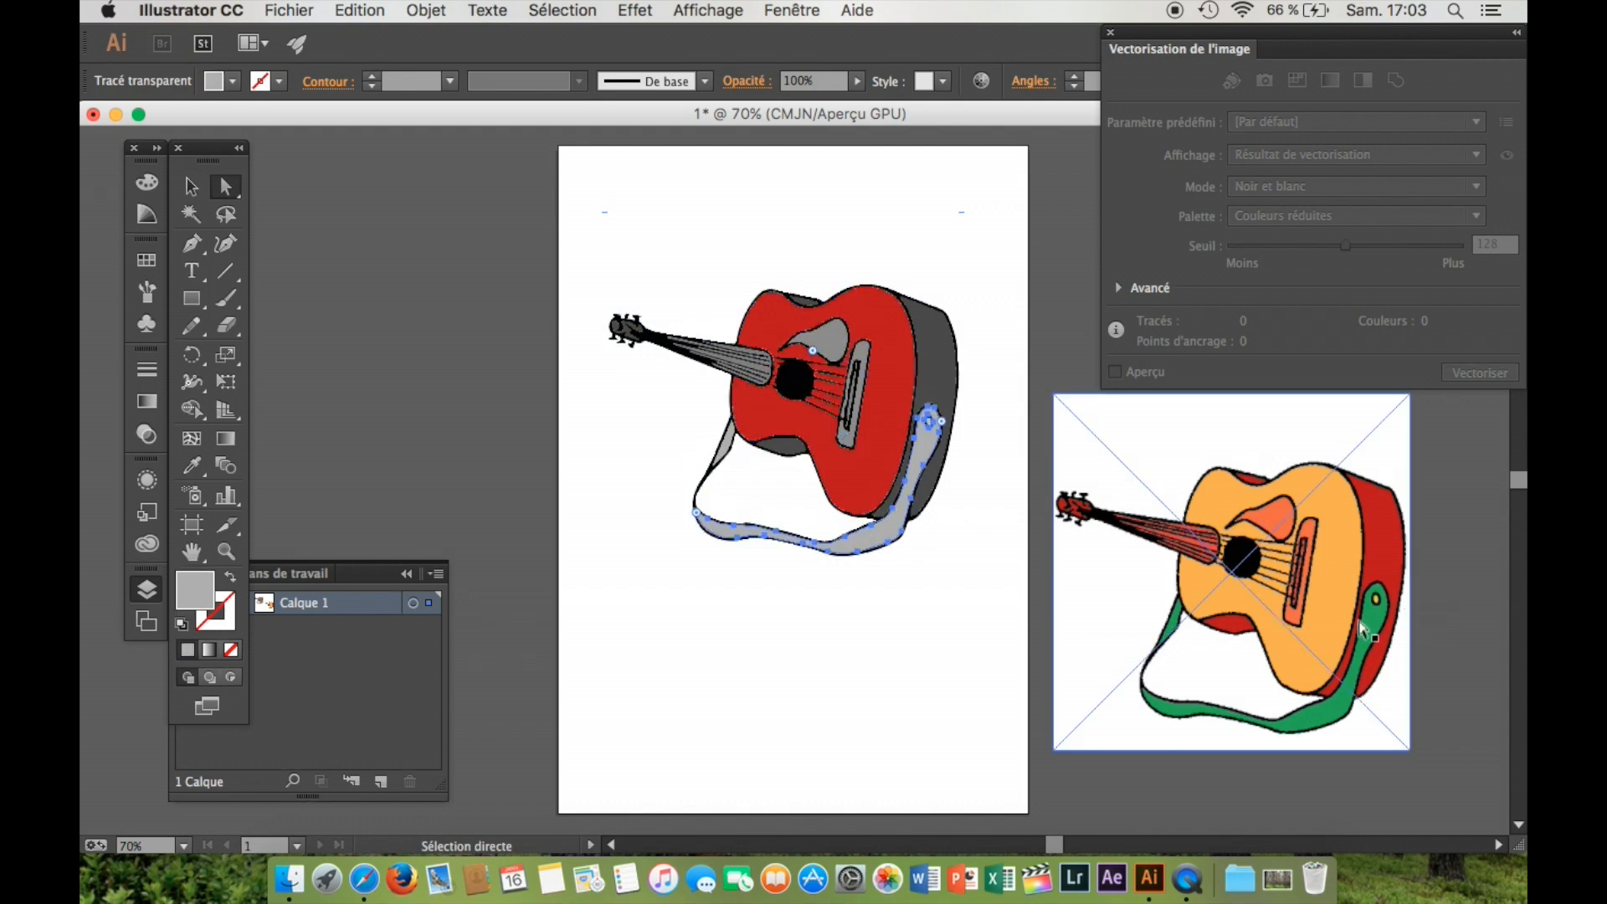
pyautogui.click(184, 471)
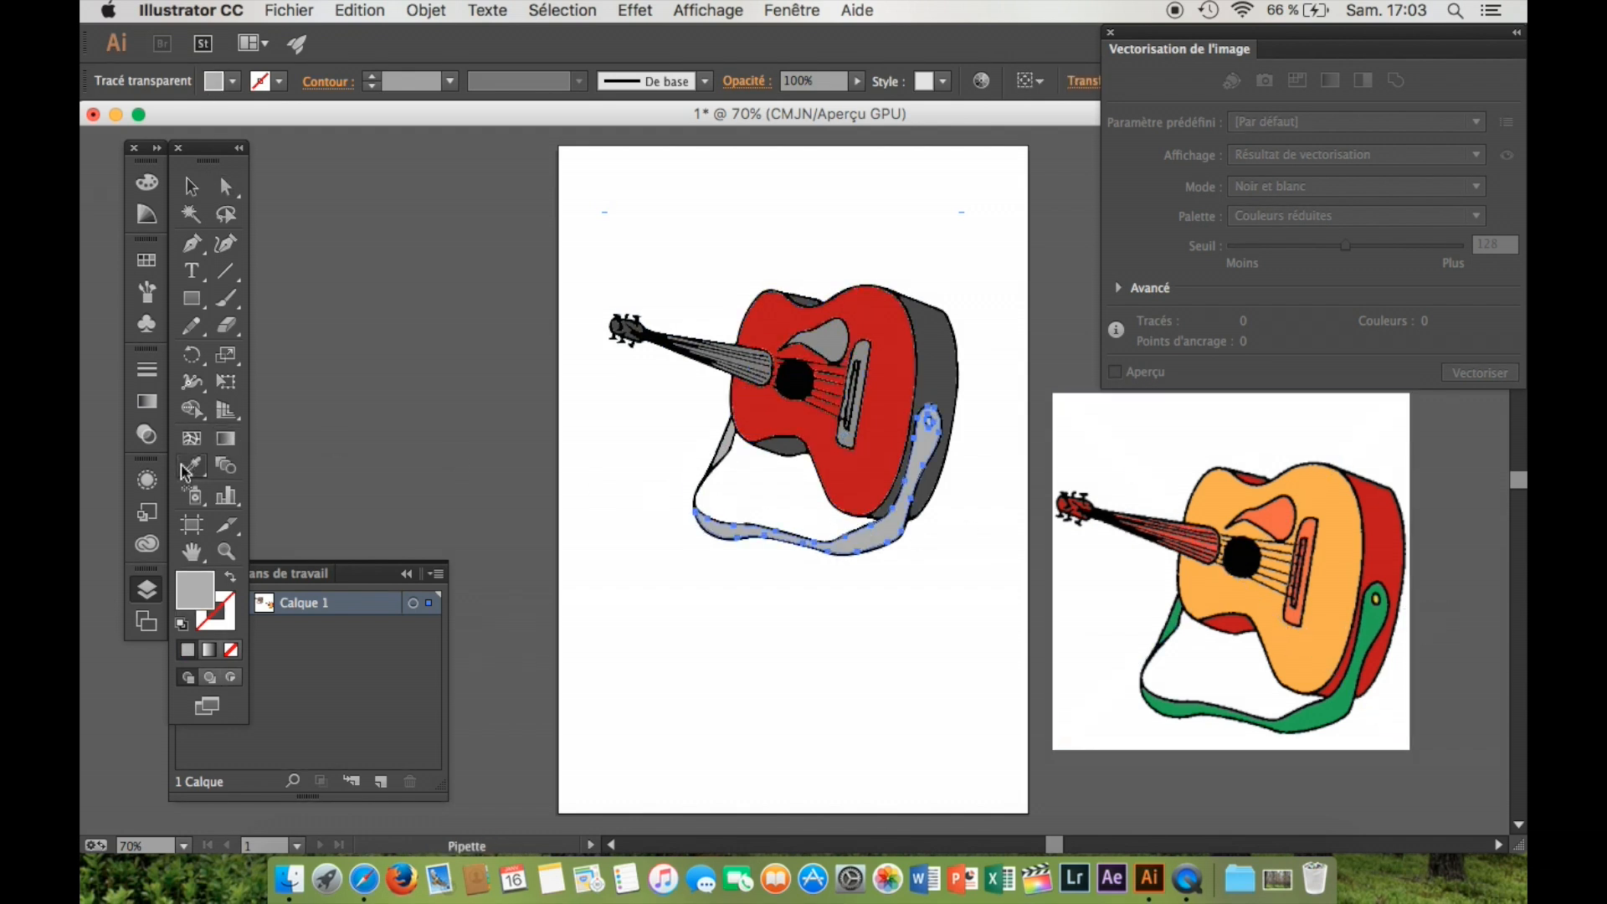
pyautogui.click(1339, 602)
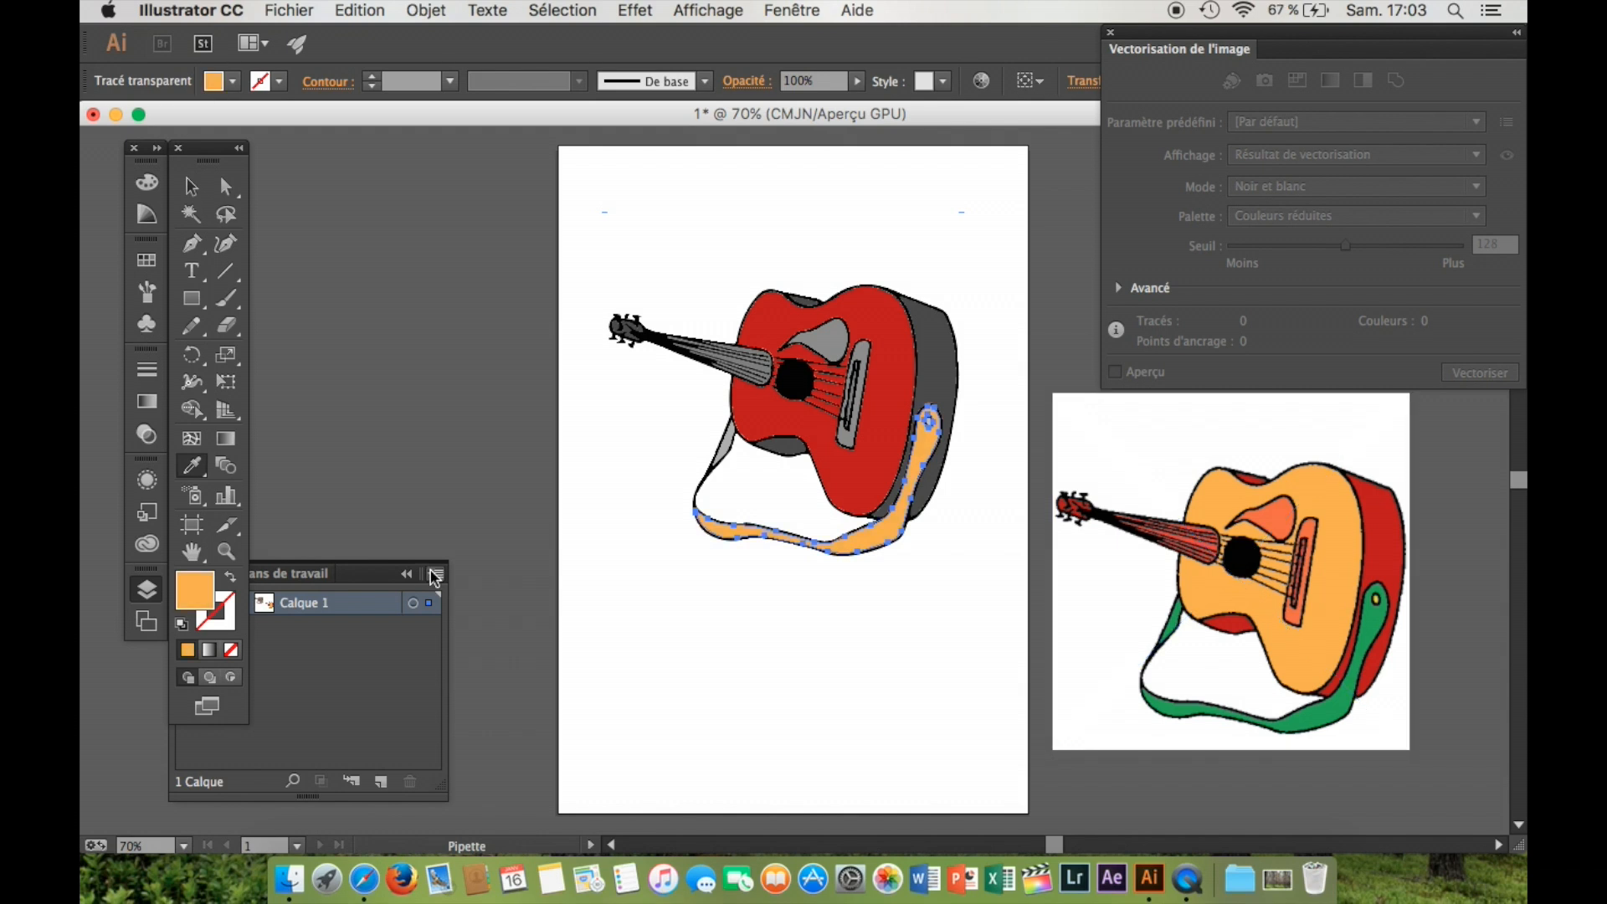
# Recolor the guitar's fretboard shapes with the light red sampled from the reference guitar's neck, and deselect them.
pyautogui.click(225, 185)
pyautogui.click(802, 390)
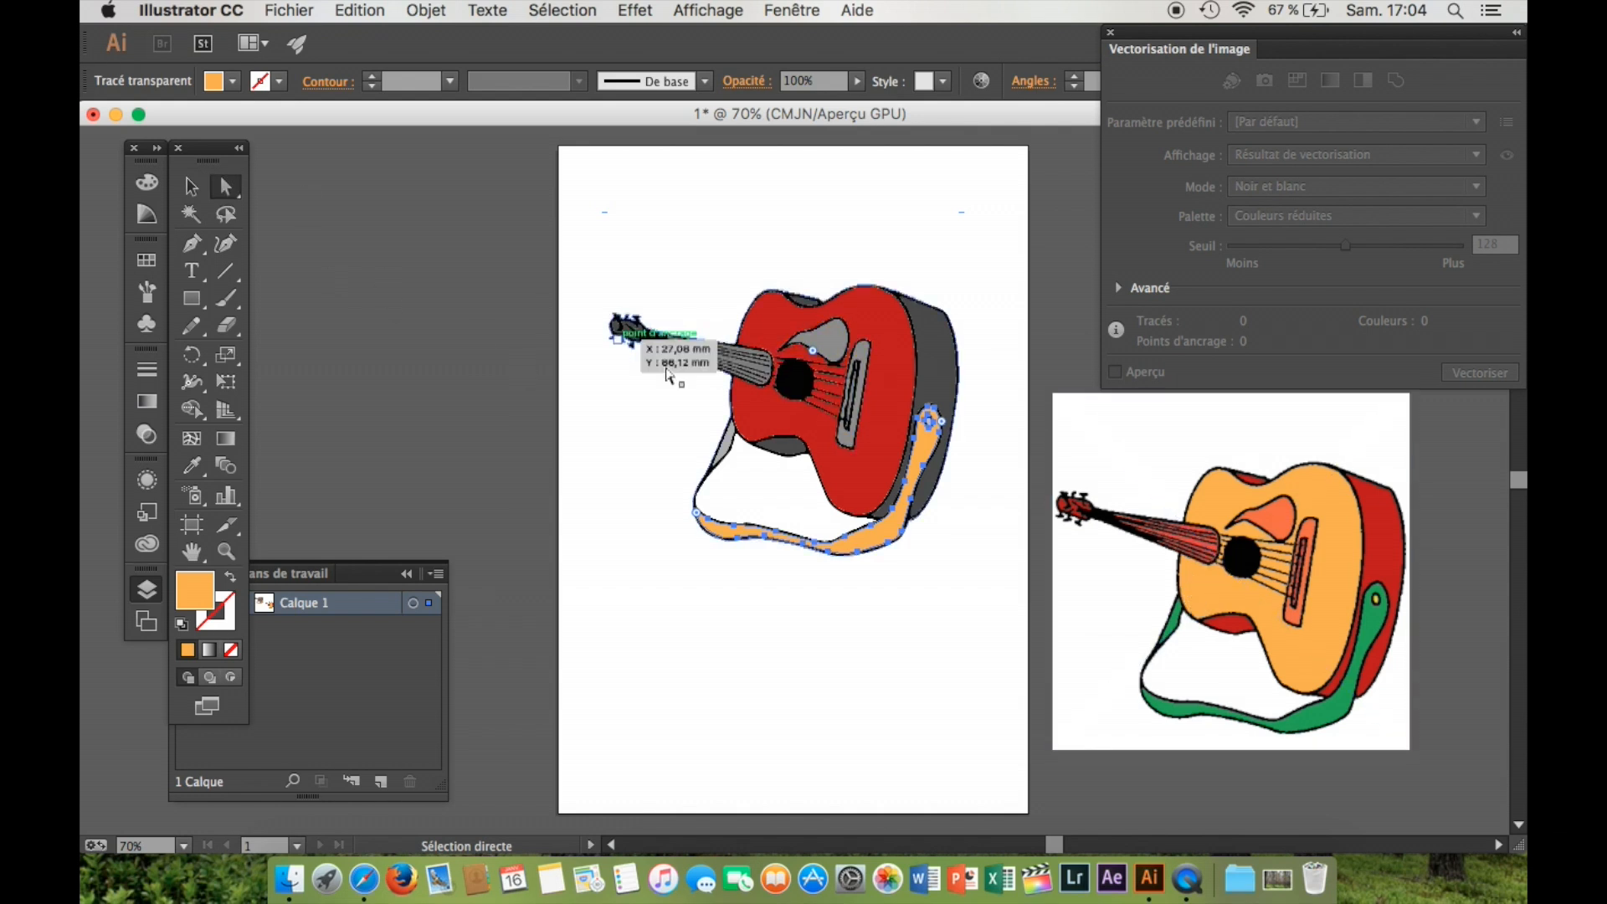
pyautogui.click(728, 362)
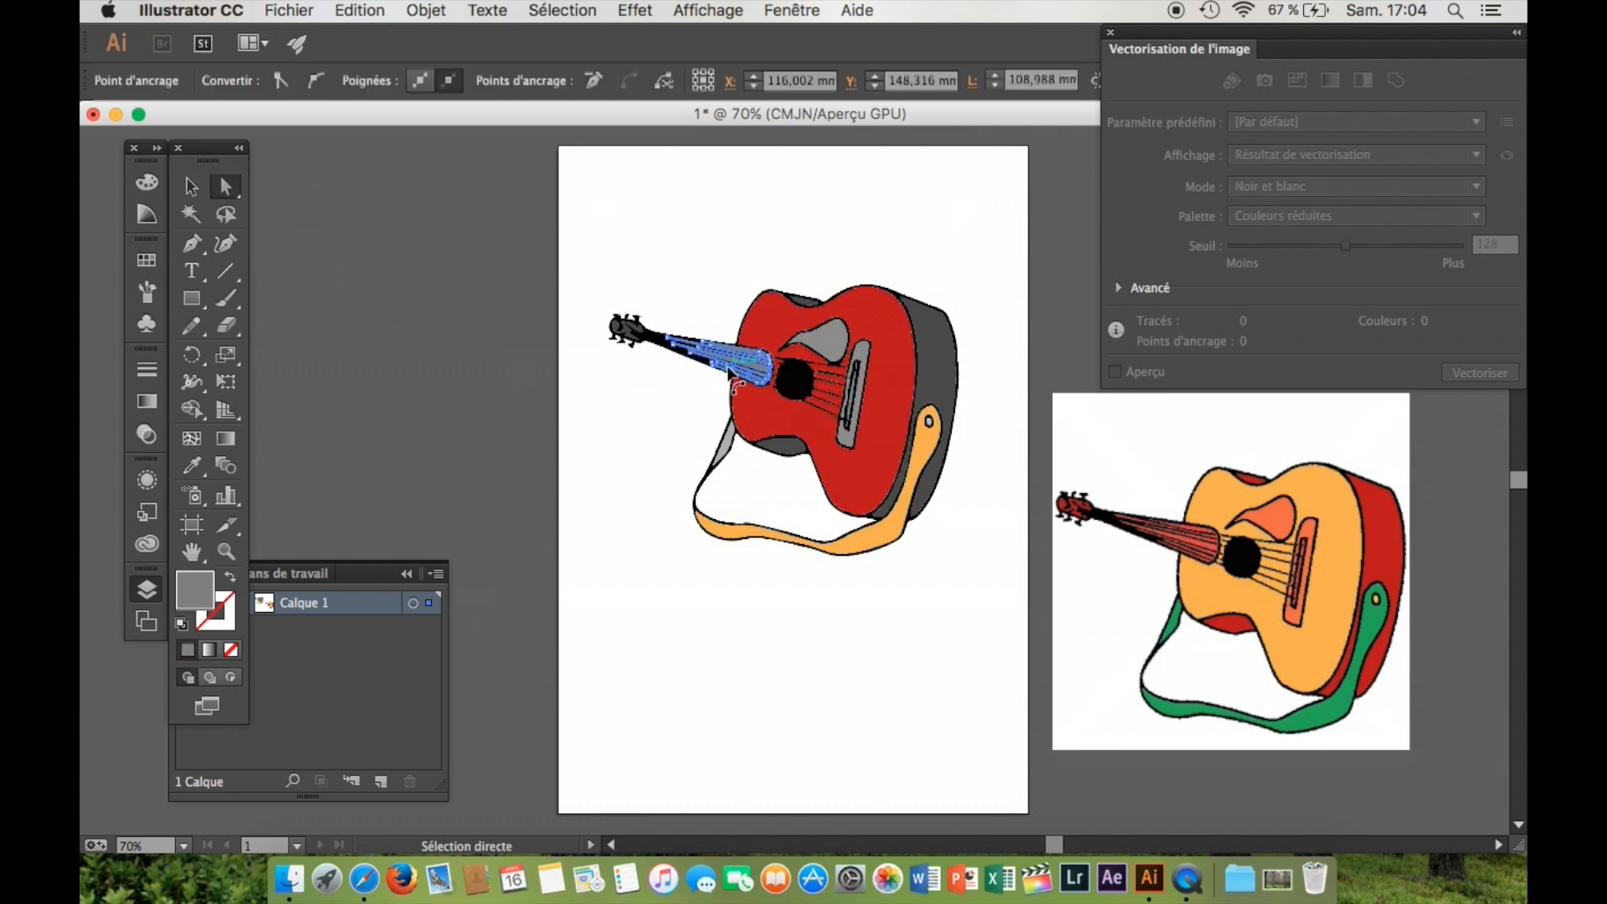
pyautogui.click(191, 466)
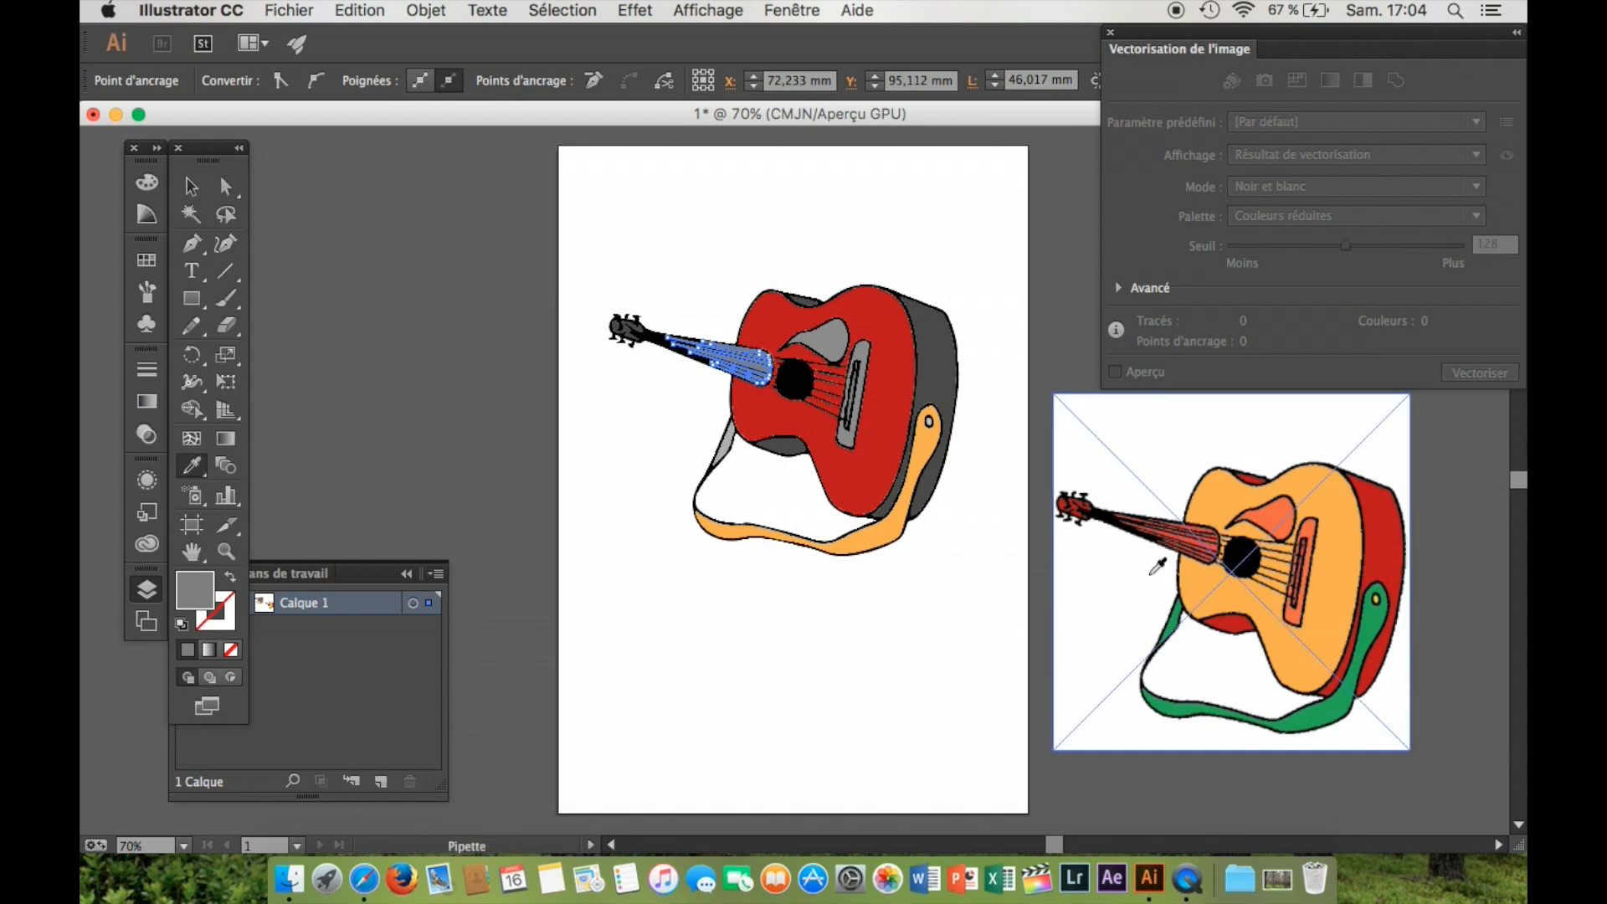
pyautogui.click(1203, 536)
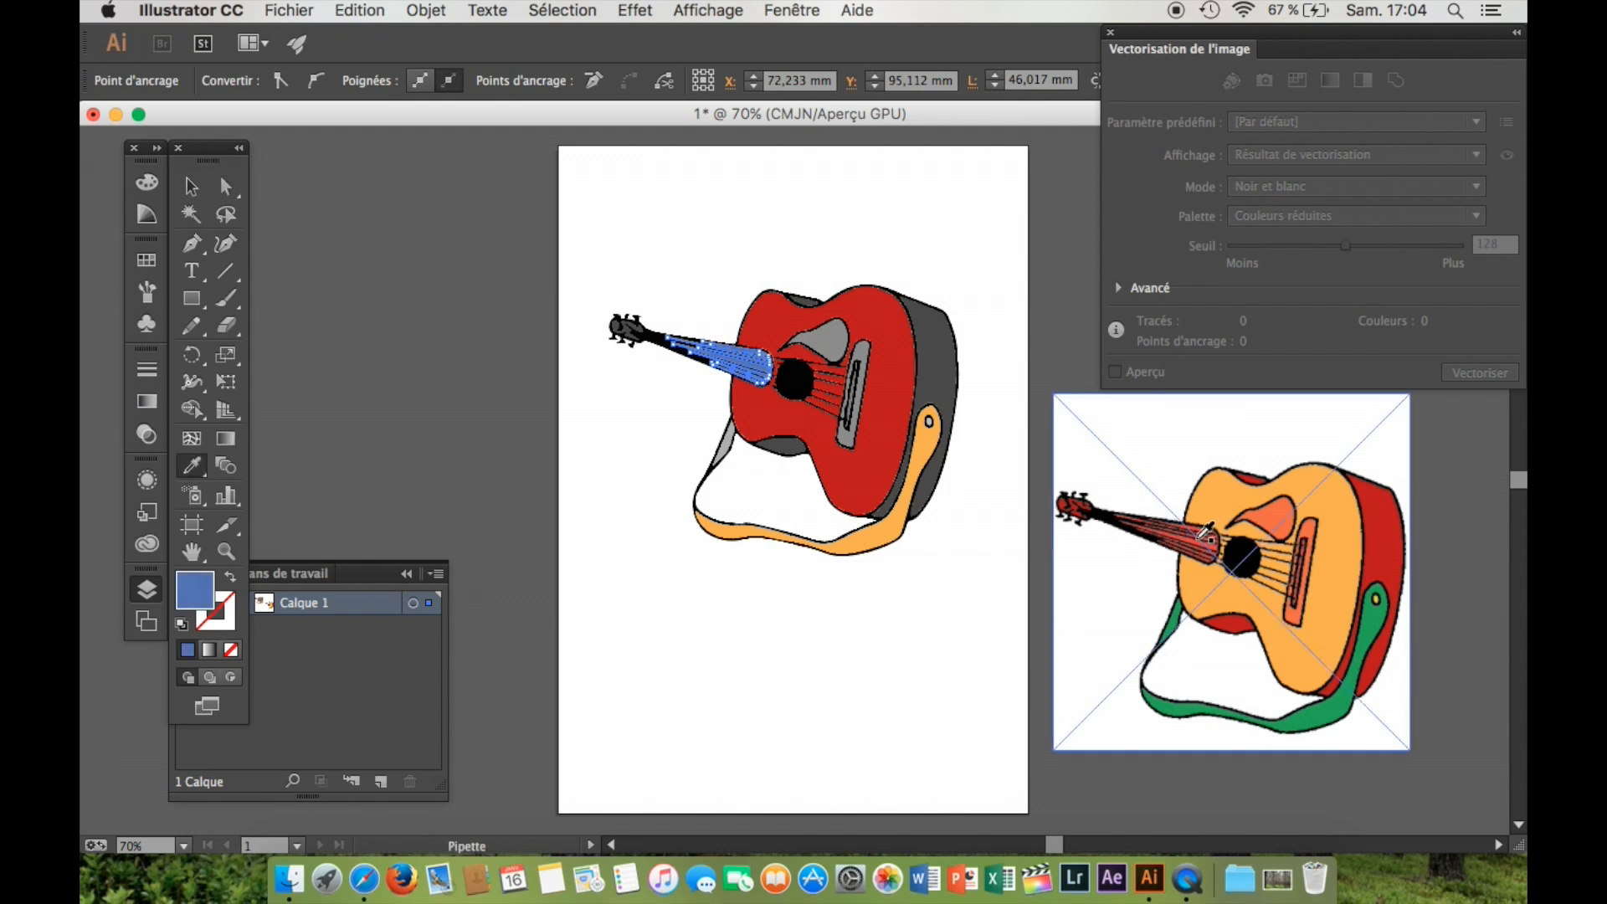
pyautogui.click(1205, 537)
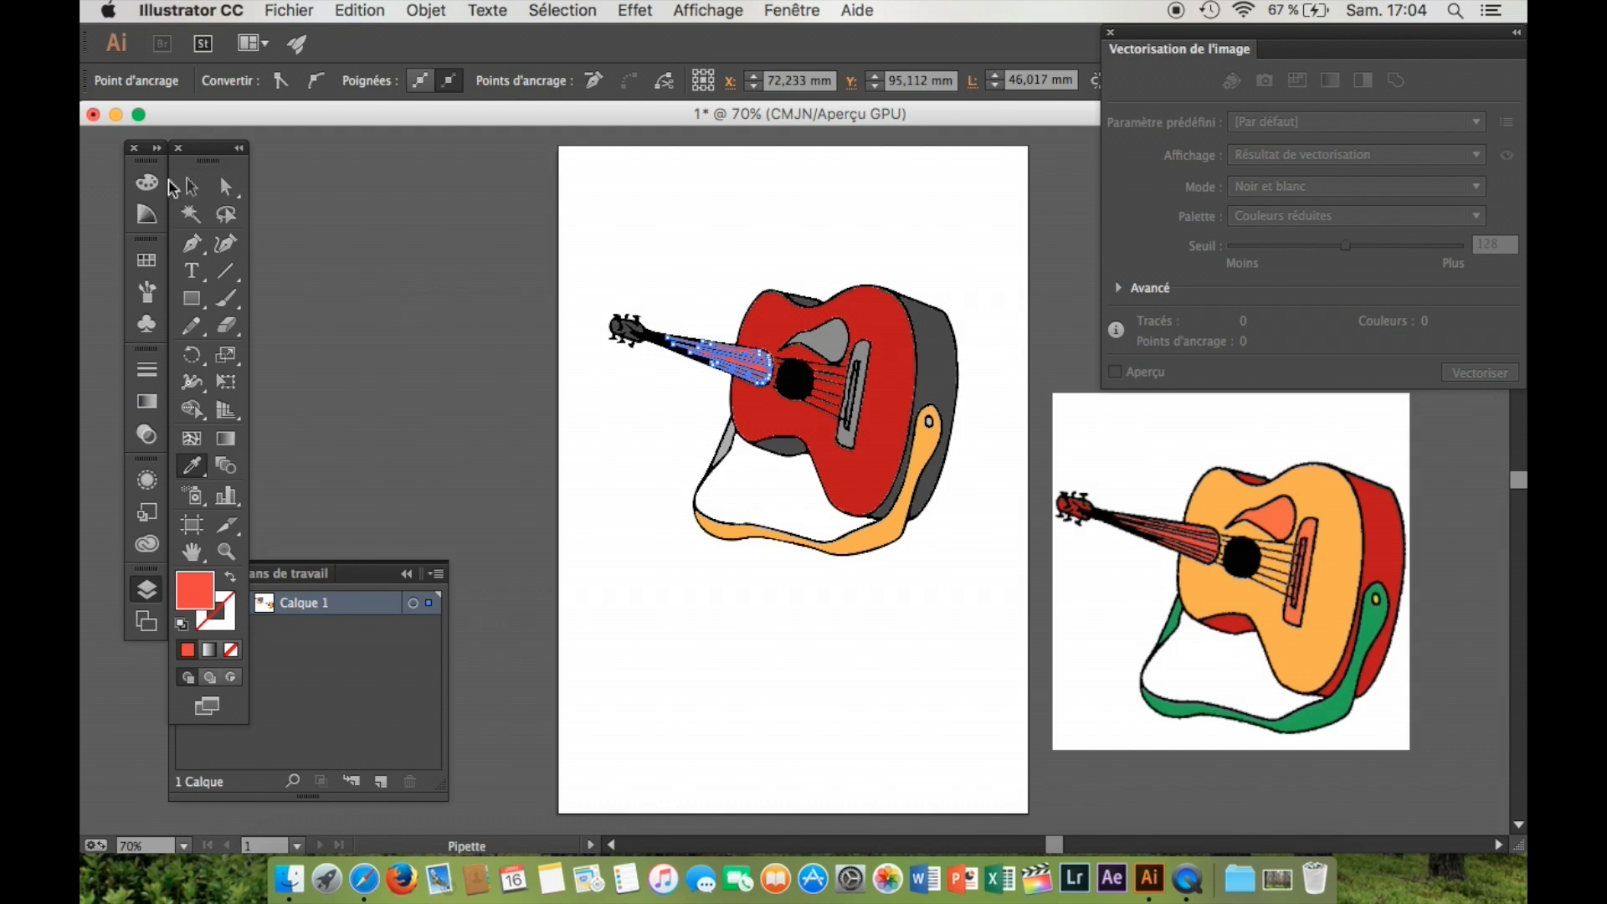
pyautogui.click(225, 186)
pyautogui.click(180, 180)
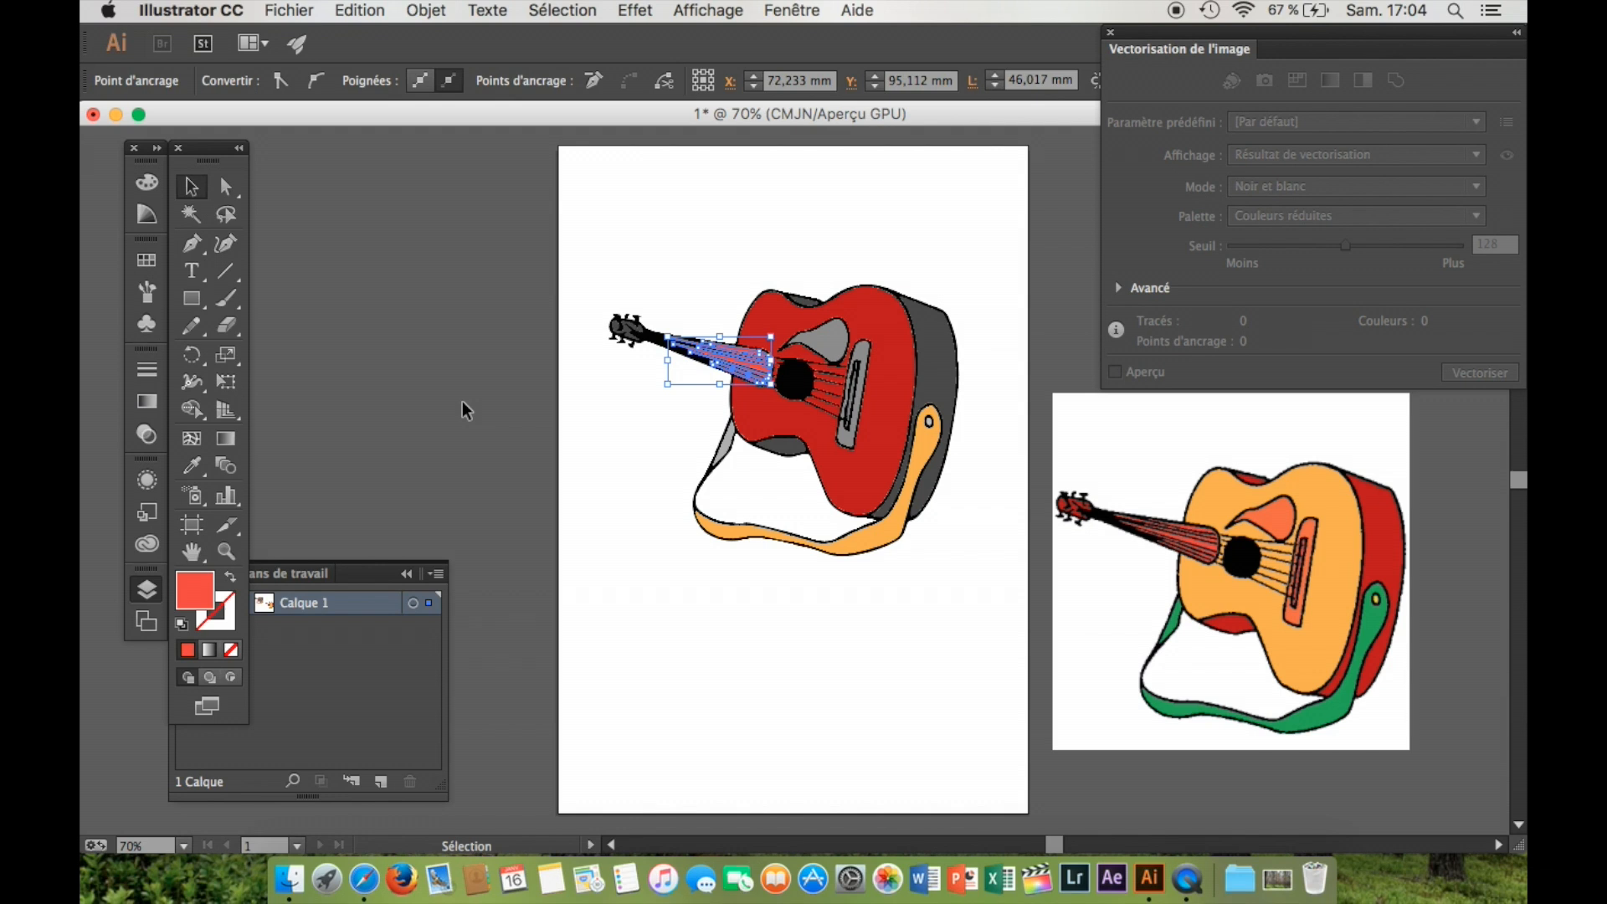
pyautogui.click(603, 524)
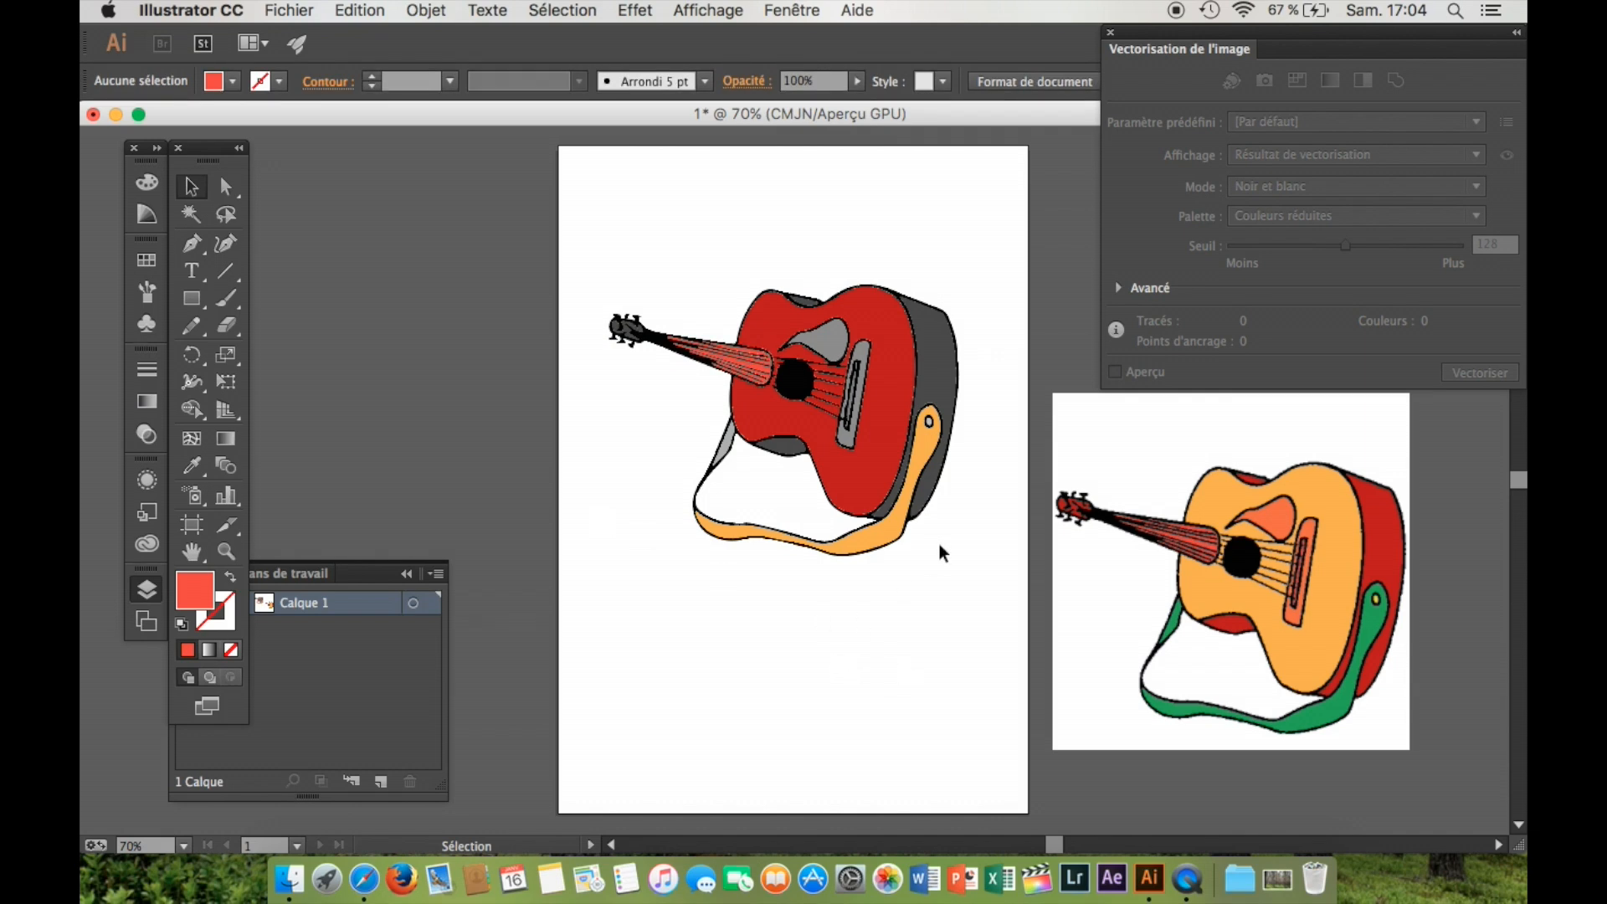
# Examine the edges of the original raster guitar and the vectorized guitar up close to compare their sharpness.
pyautogui.scroll(3, 1183, 613)
pyautogui.scroll(3, 1184, 612)
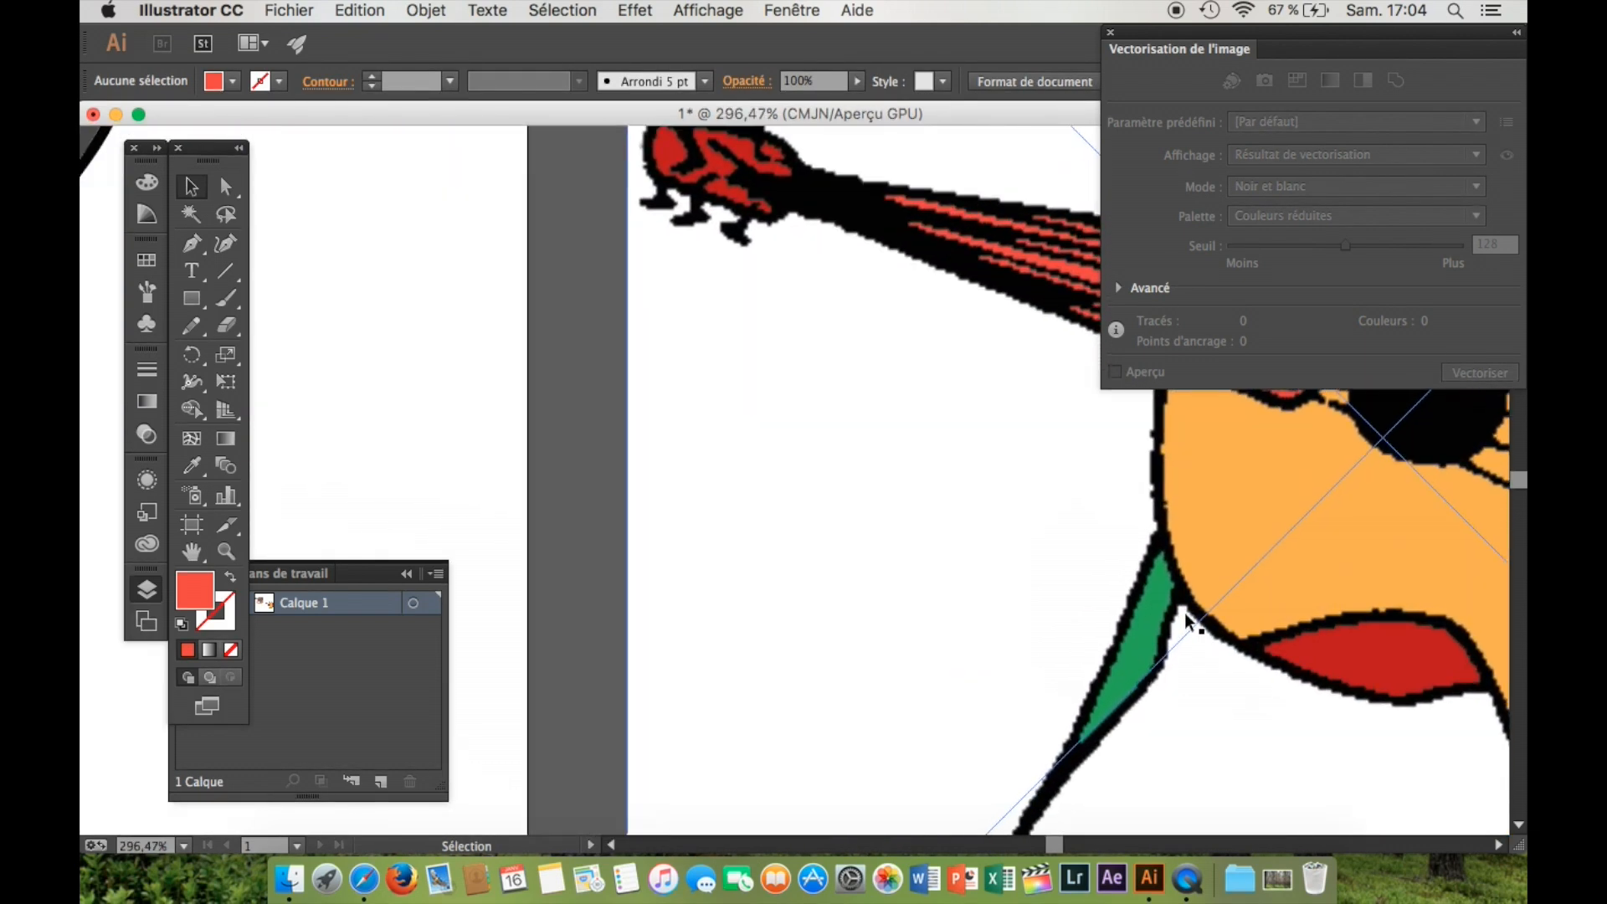
pyautogui.hscroll(-3, 1184, 612)
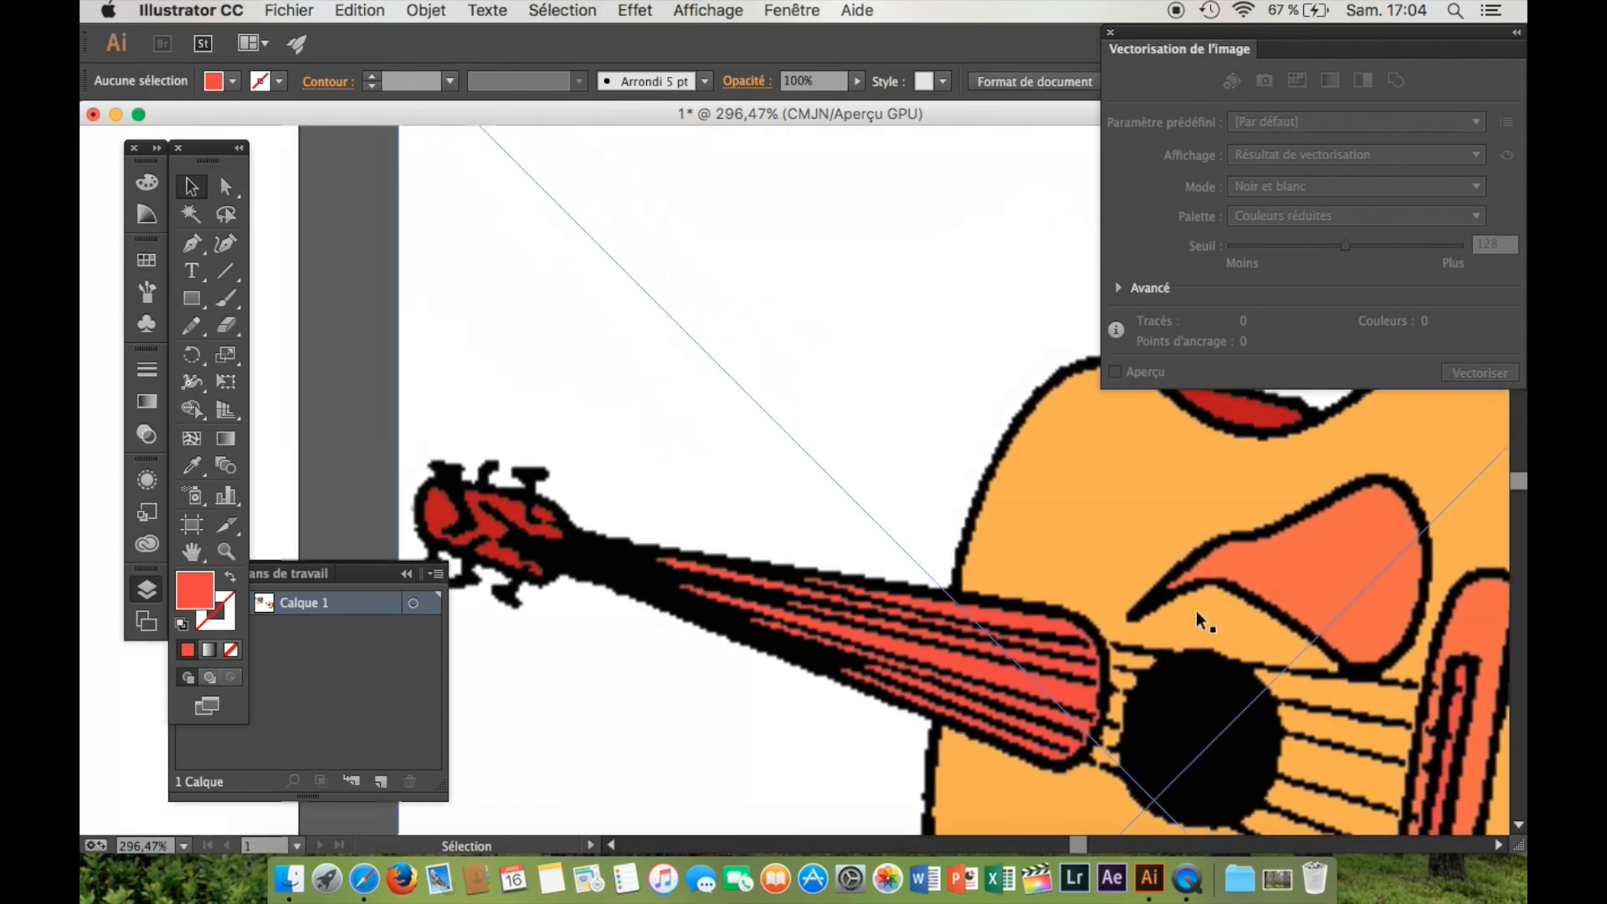
pyautogui.hscroll(-10, 1078, 479)
pyautogui.hscroll(-4, 1078, 479)
pyautogui.scroll(6, 514, 301)
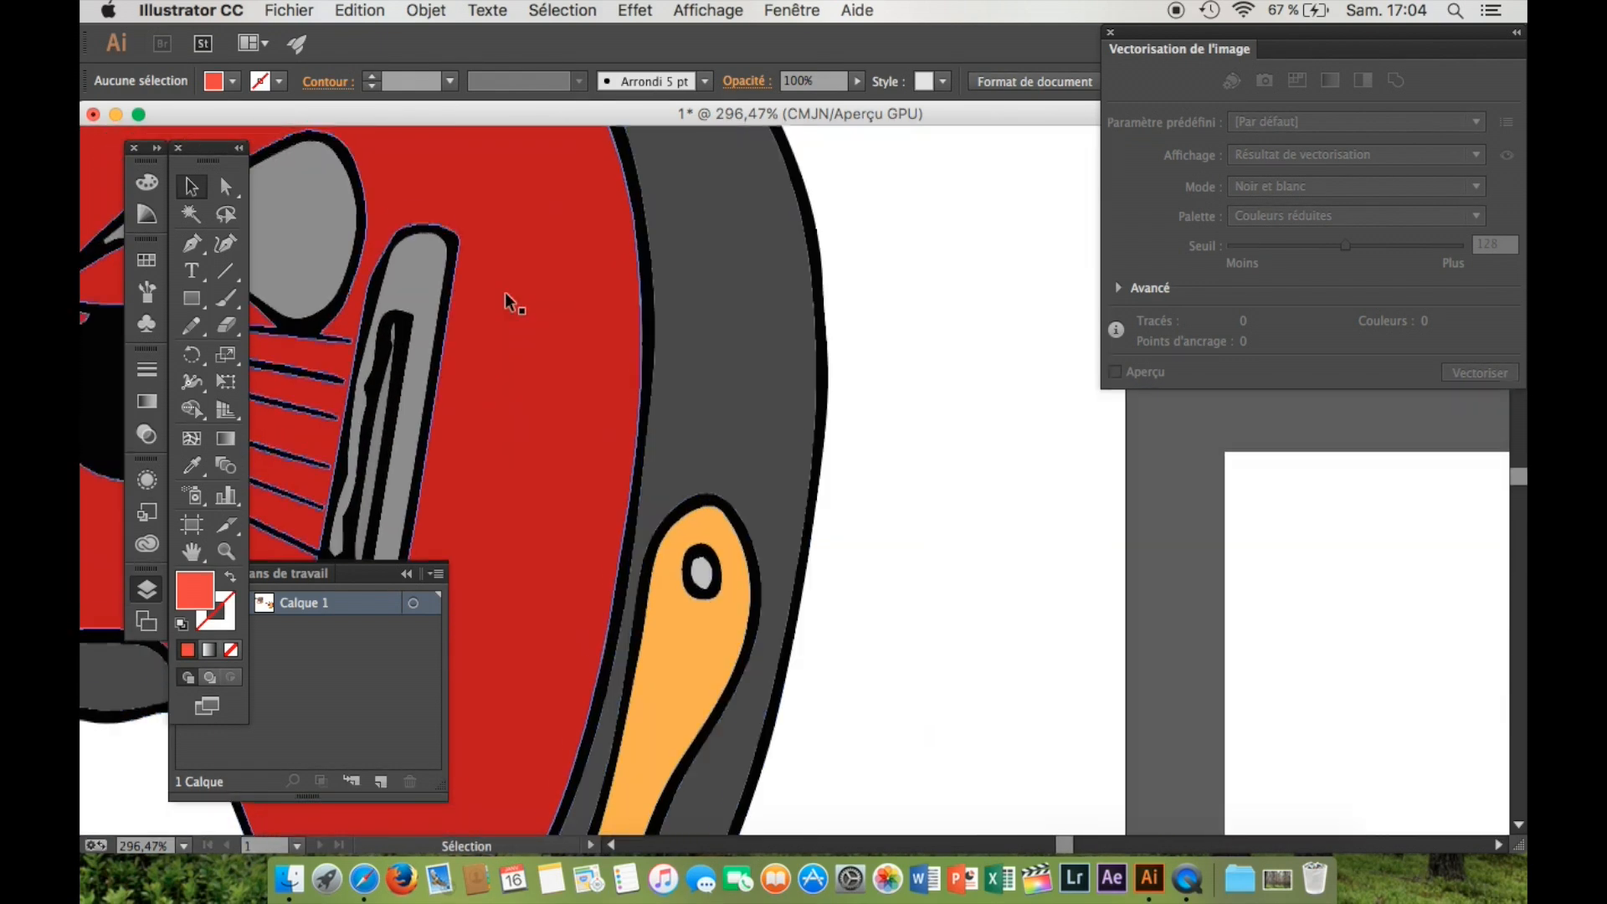
pyautogui.scroll(2, 924, 359)
pyautogui.scroll(4, 922, 357)
pyautogui.scroll(7, 758, 313)
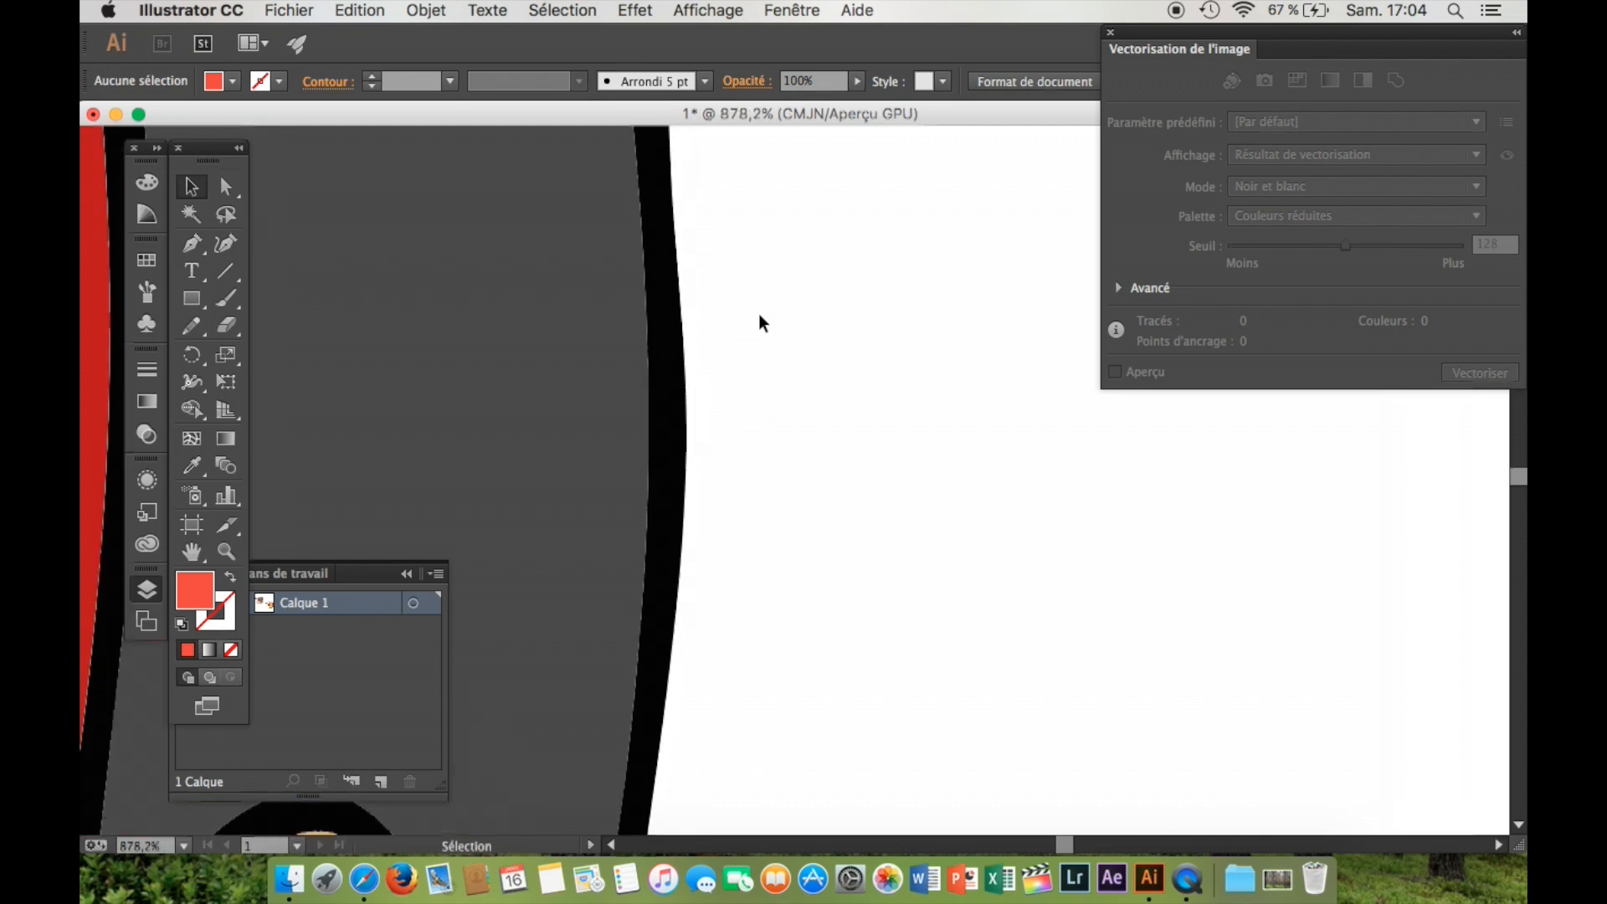
# Delete the original raster guitar image beside the artboard, leaving only the vectorized guitar.
pyautogui.scroll(3, 762, 323)
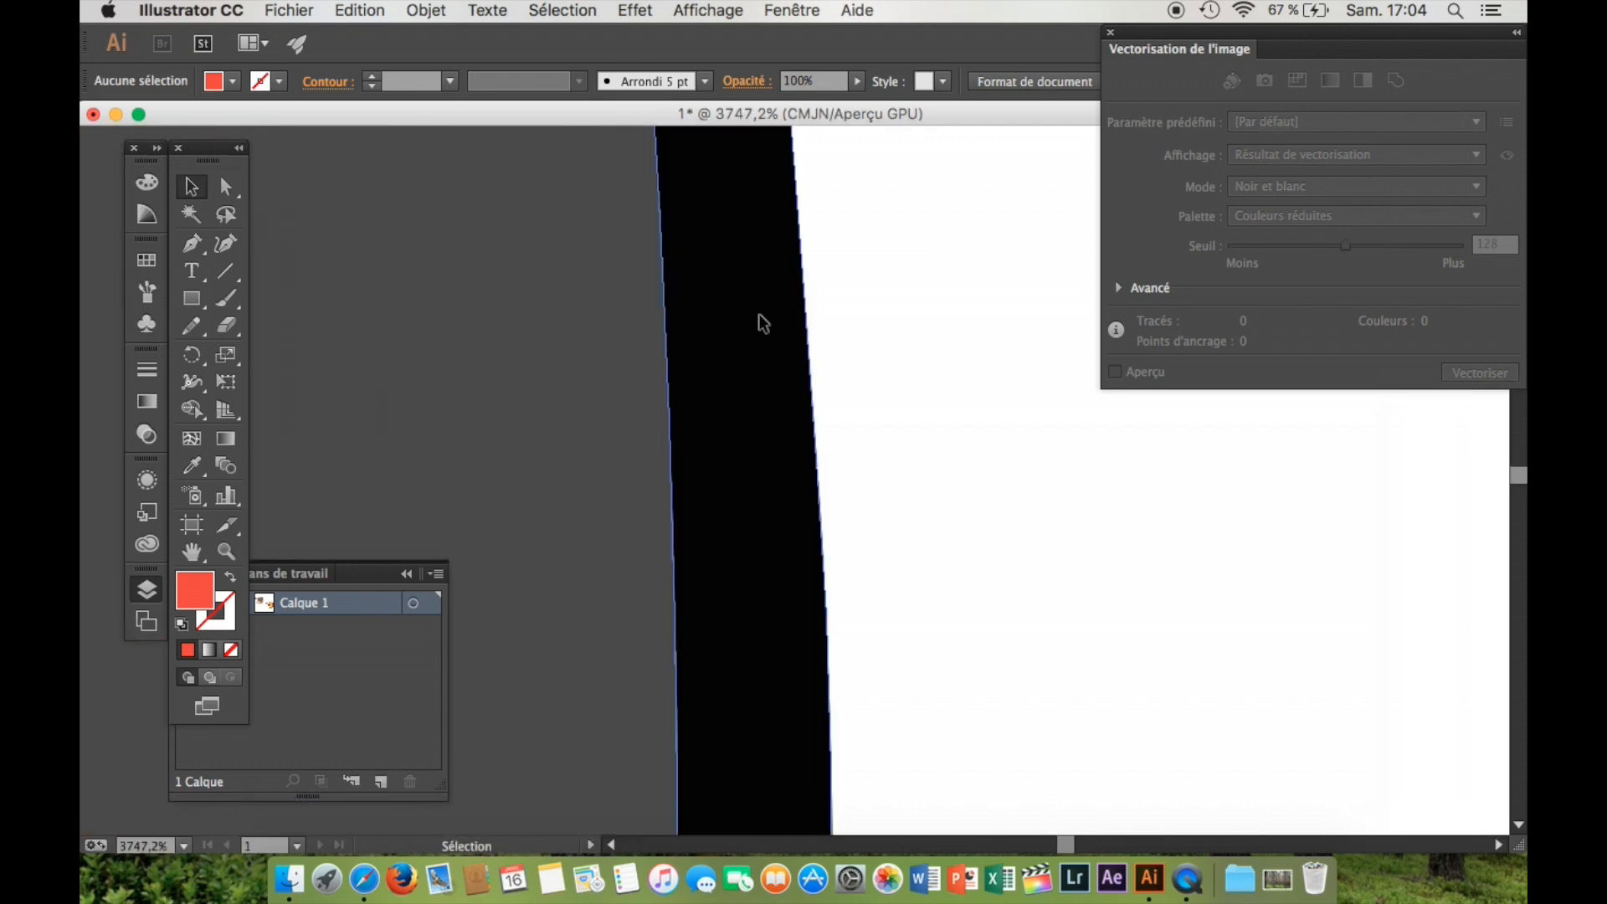
pyautogui.scroll(-15, 761, 322)
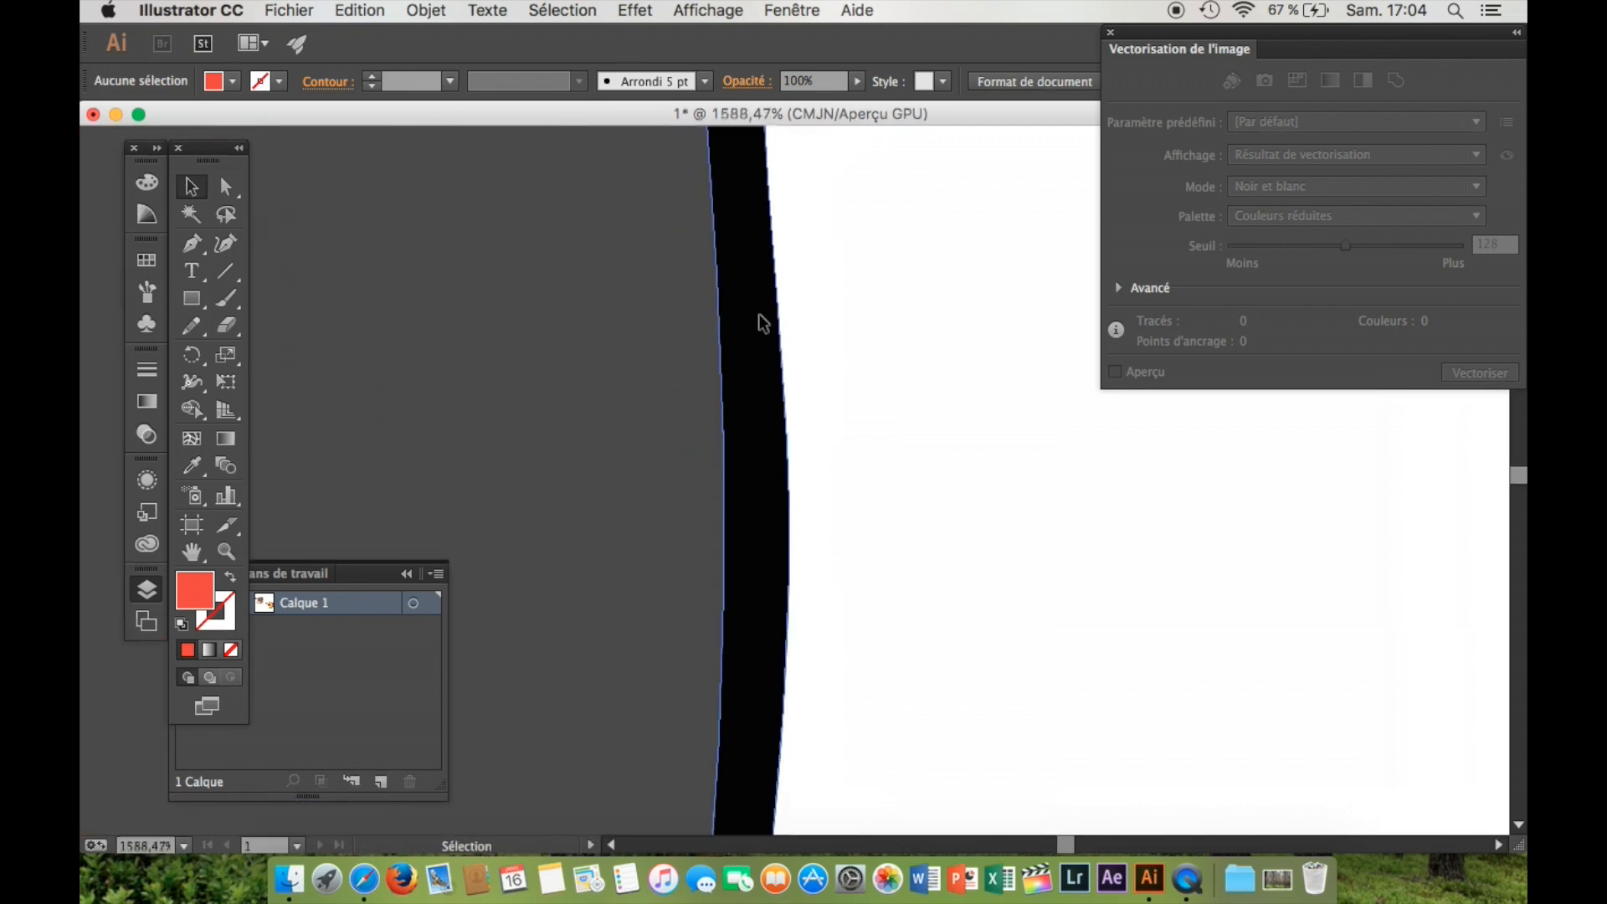
pyautogui.scroll(-3, 762, 322)
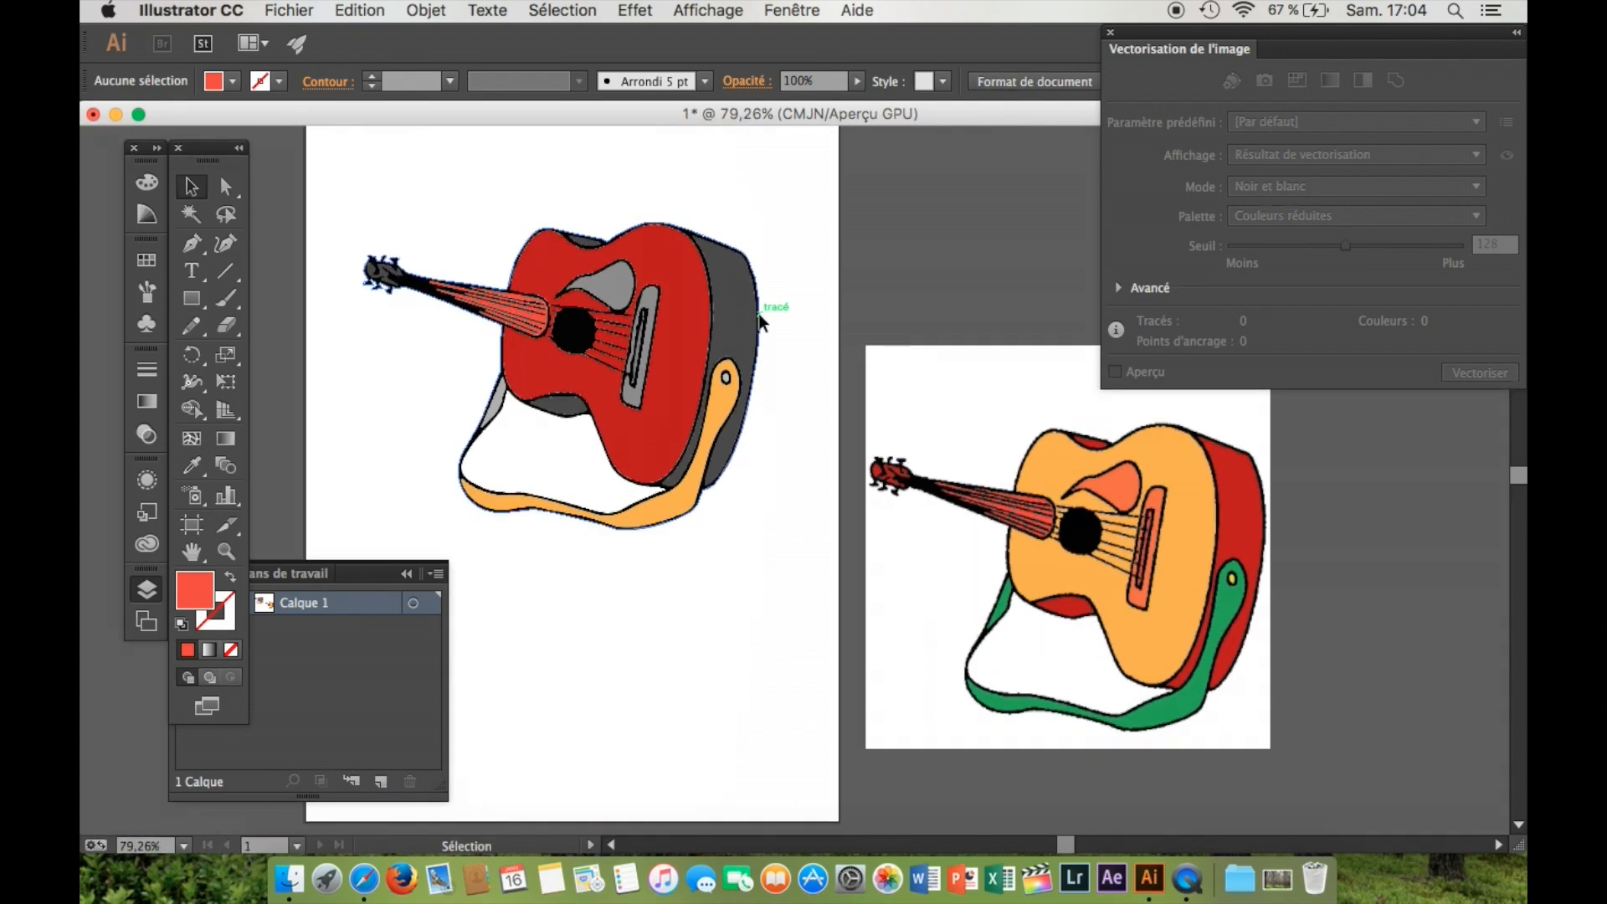
pyautogui.hscroll(-3, 360, 207)
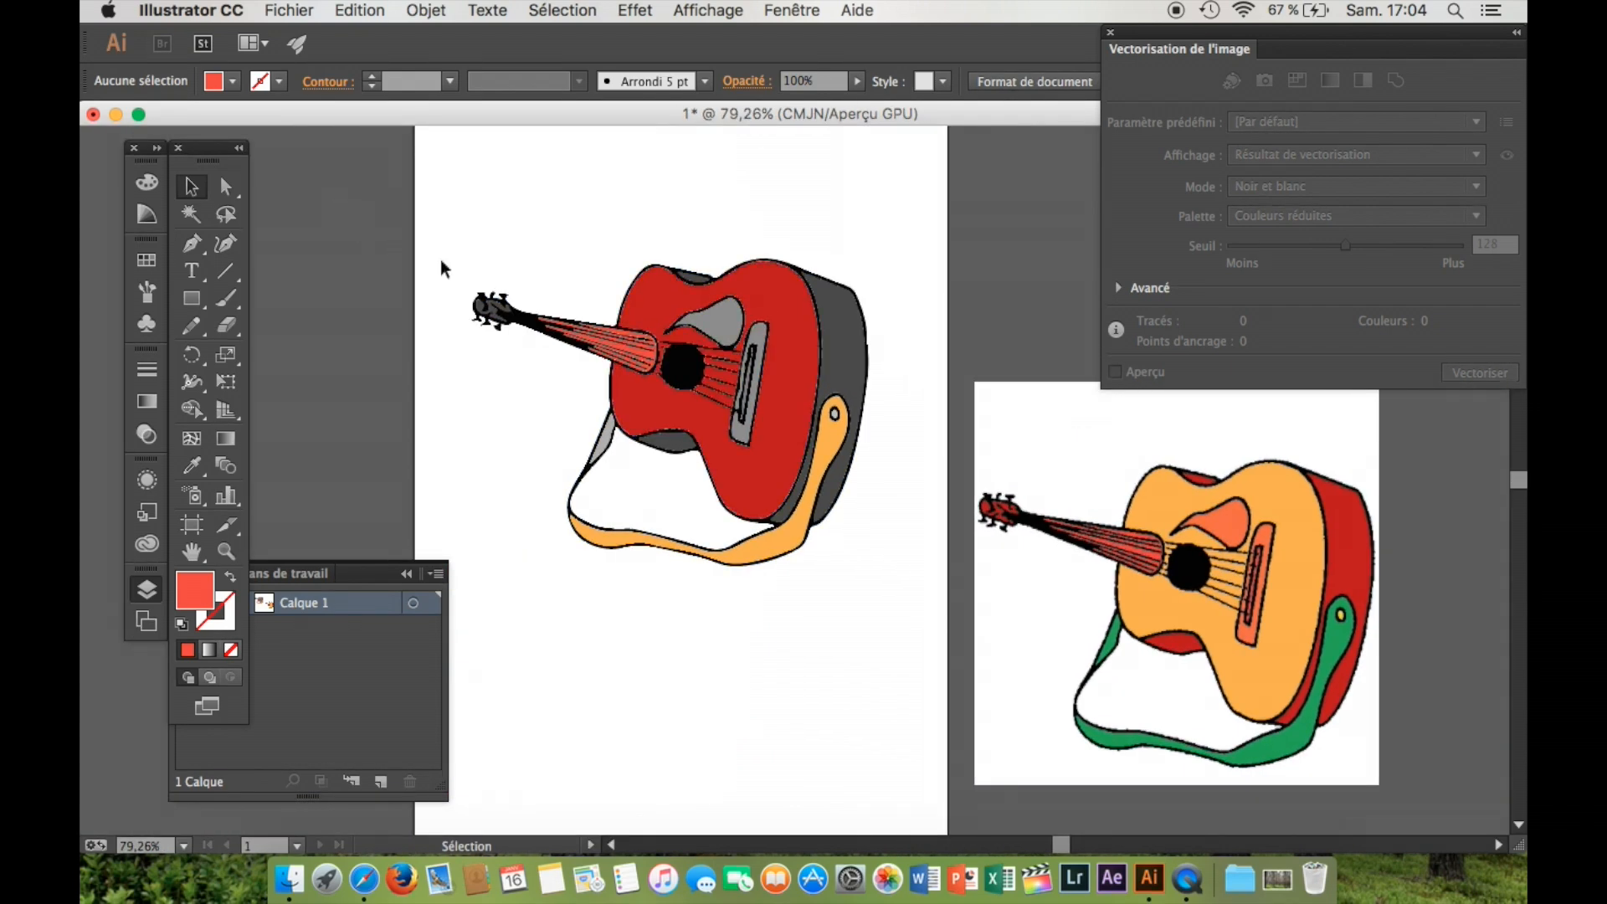
pyautogui.click(984, 540)
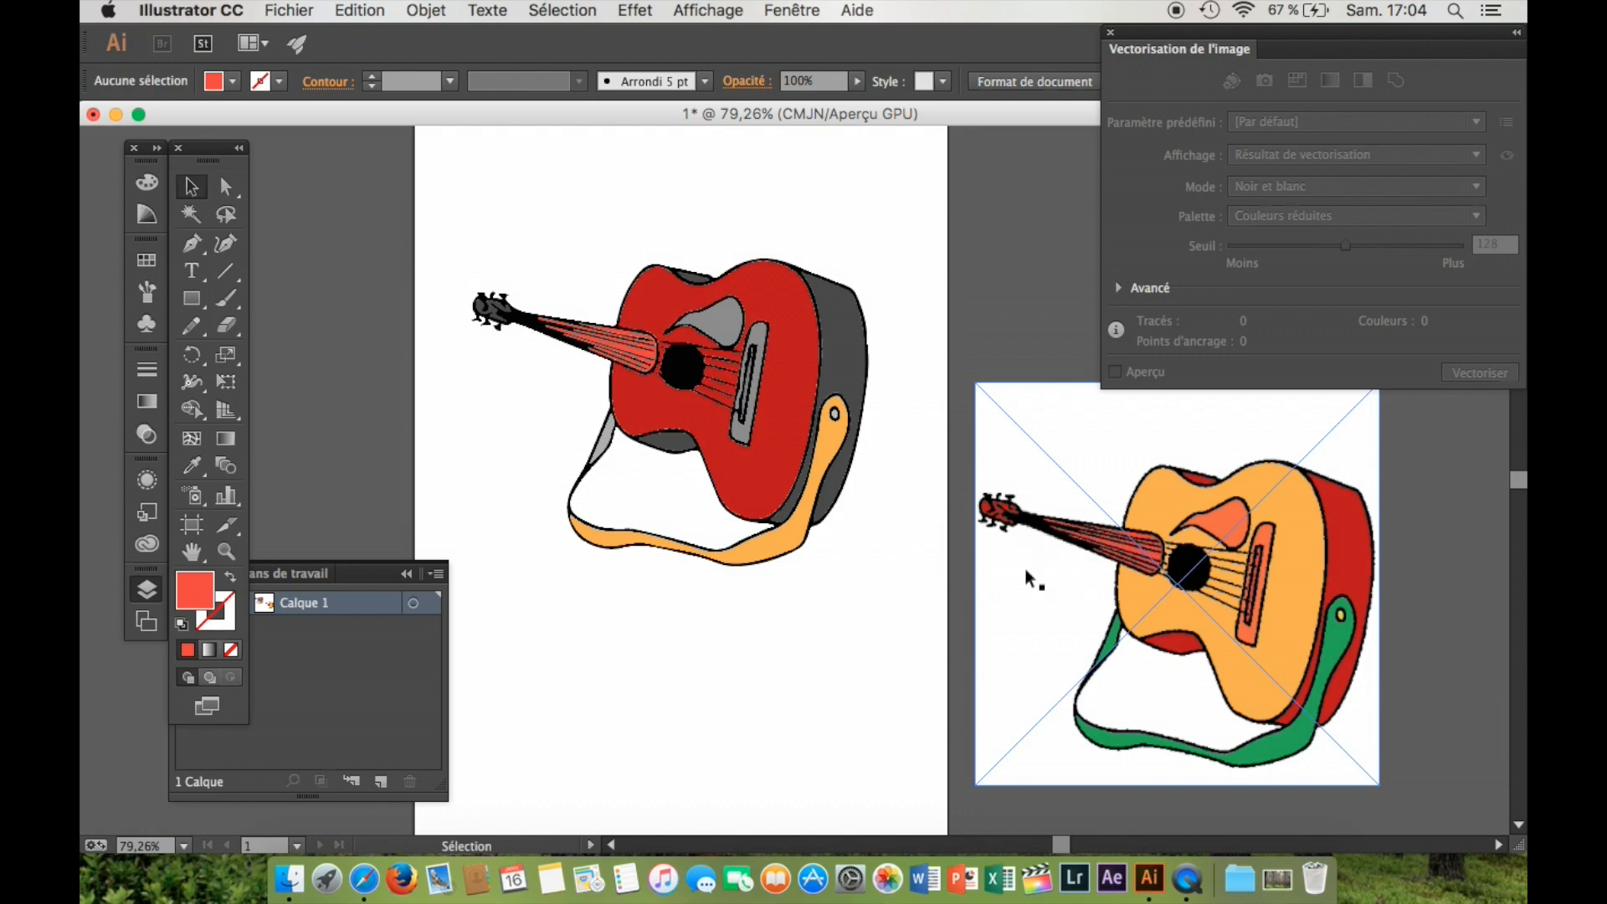
pyautogui.press('Delete')
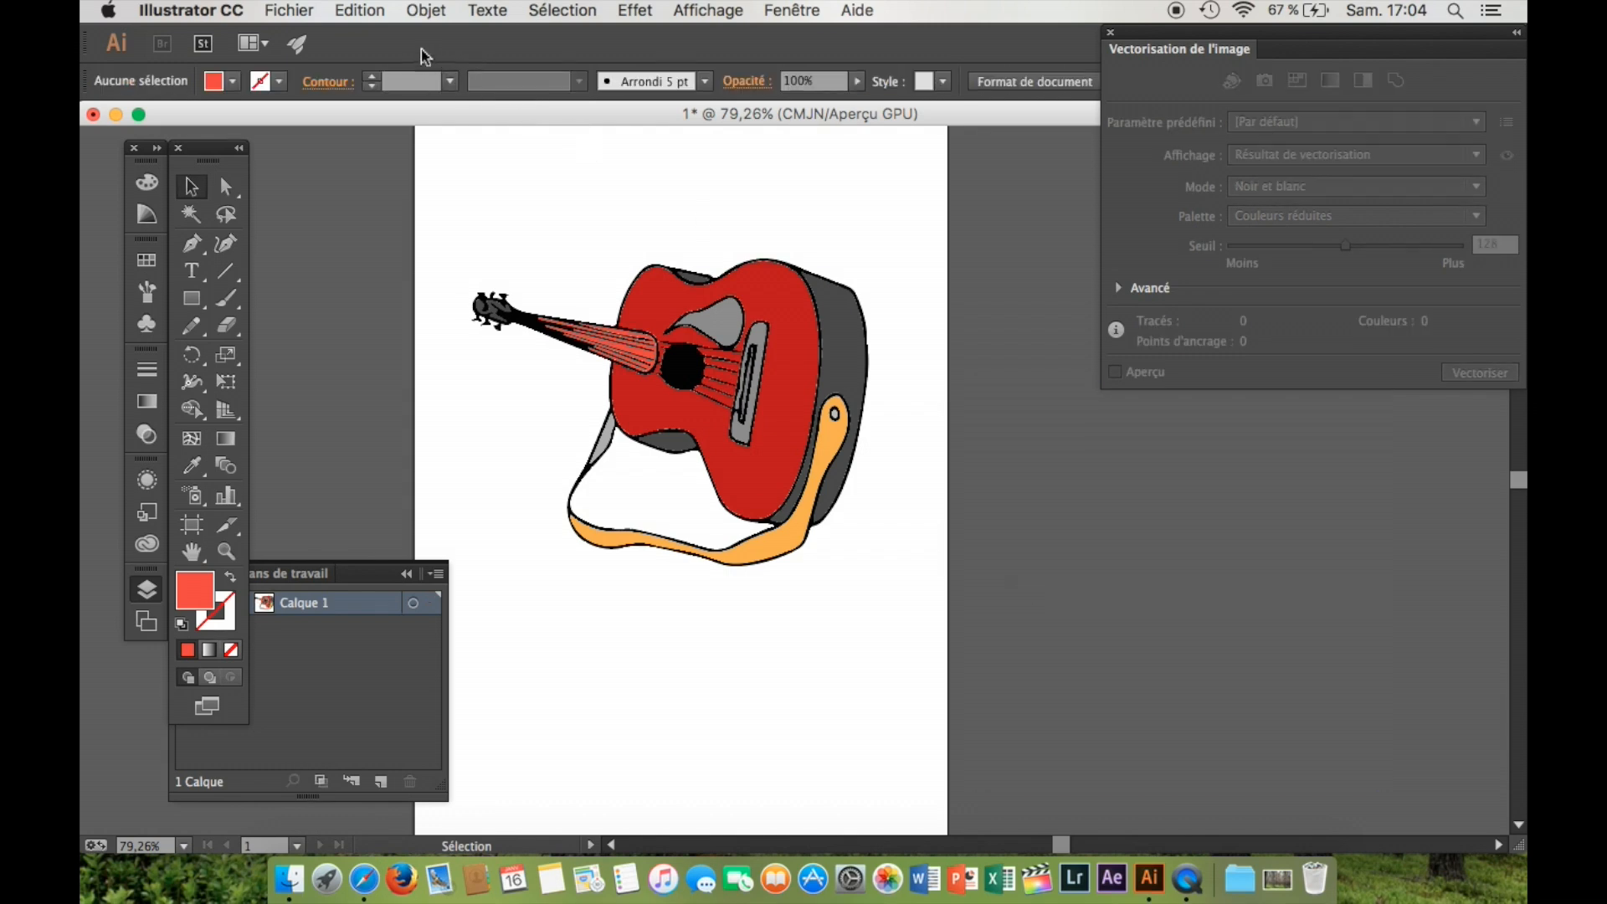
# Save a version of the artwork in the Bureau folder as an Adobe PDF named 2, using the [Illustrator par défaut] preset.
pyautogui.click(288, 10)
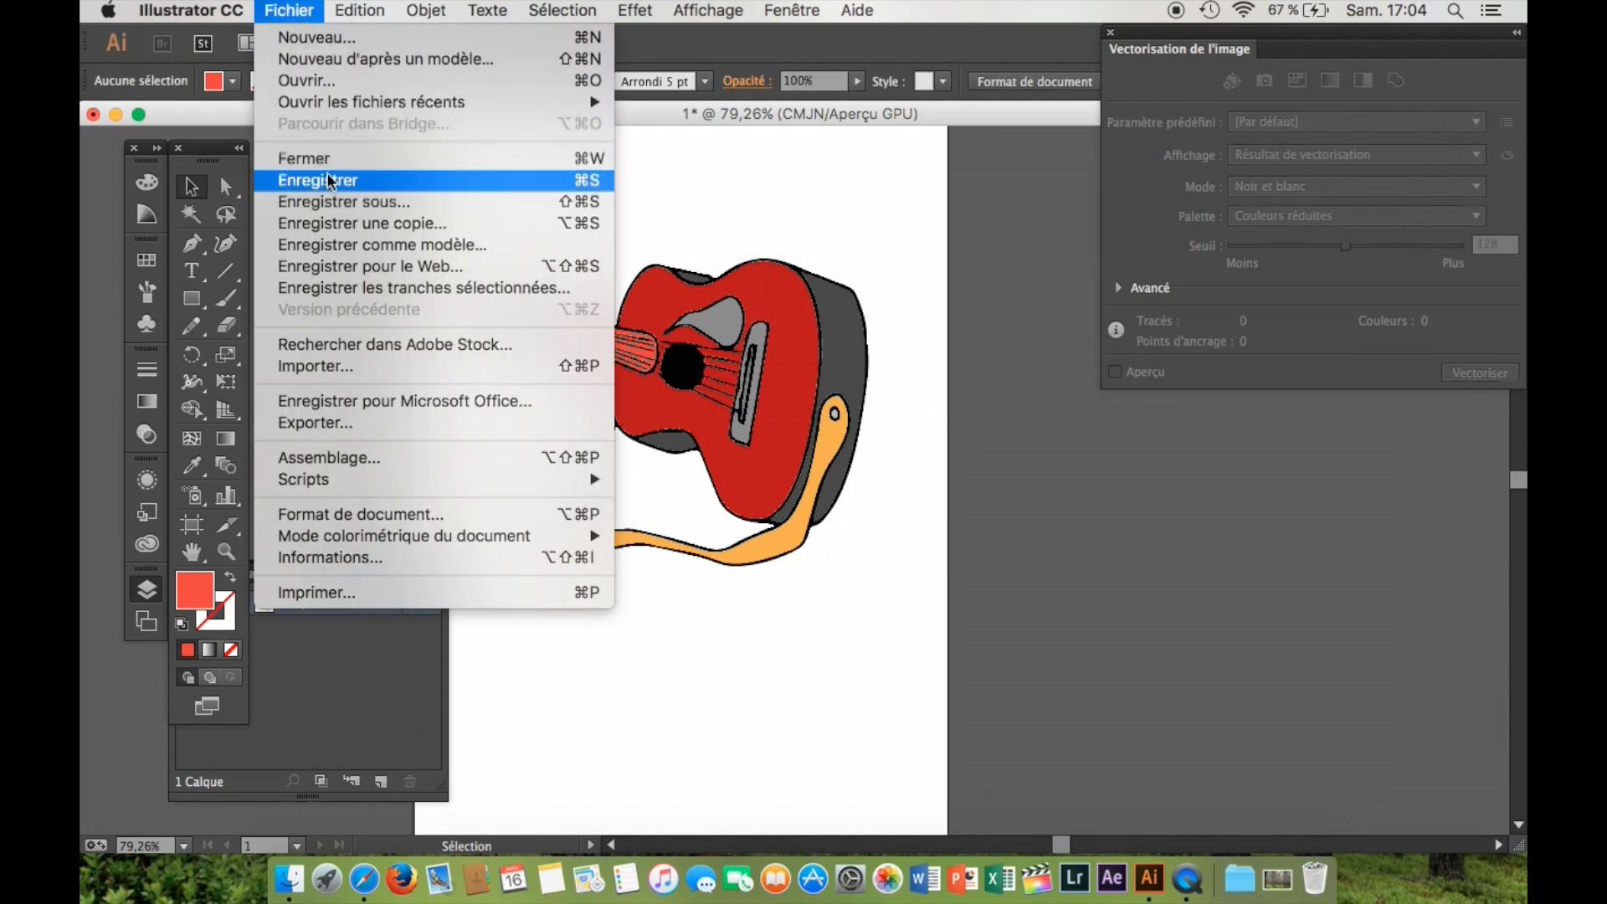
pyautogui.click(333, 205)
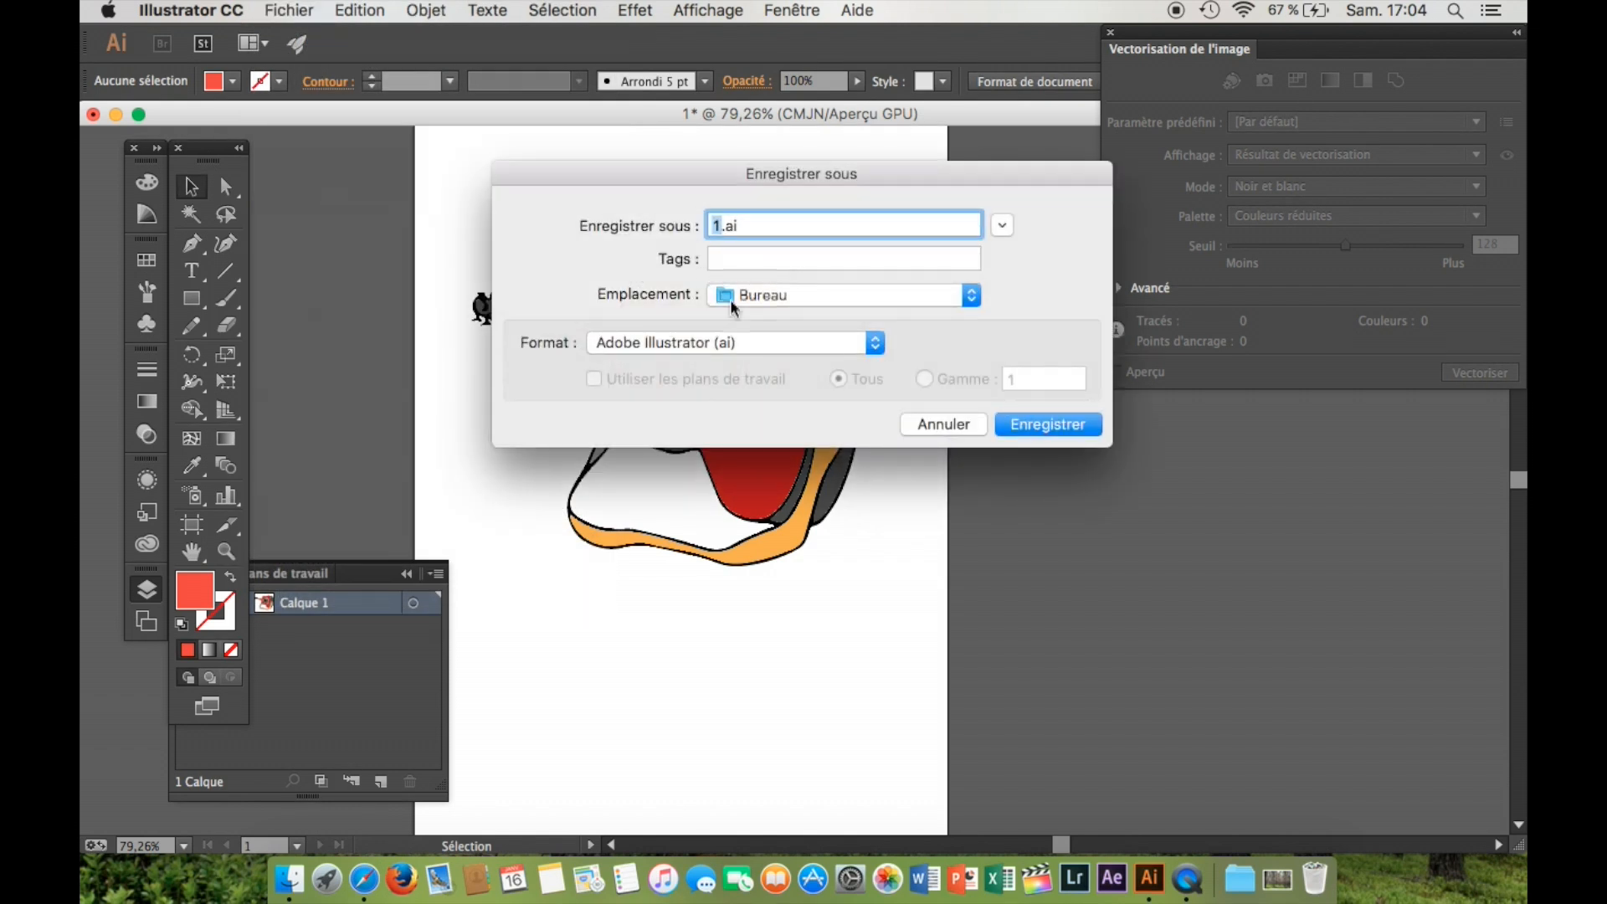
pyautogui.click(693, 356)
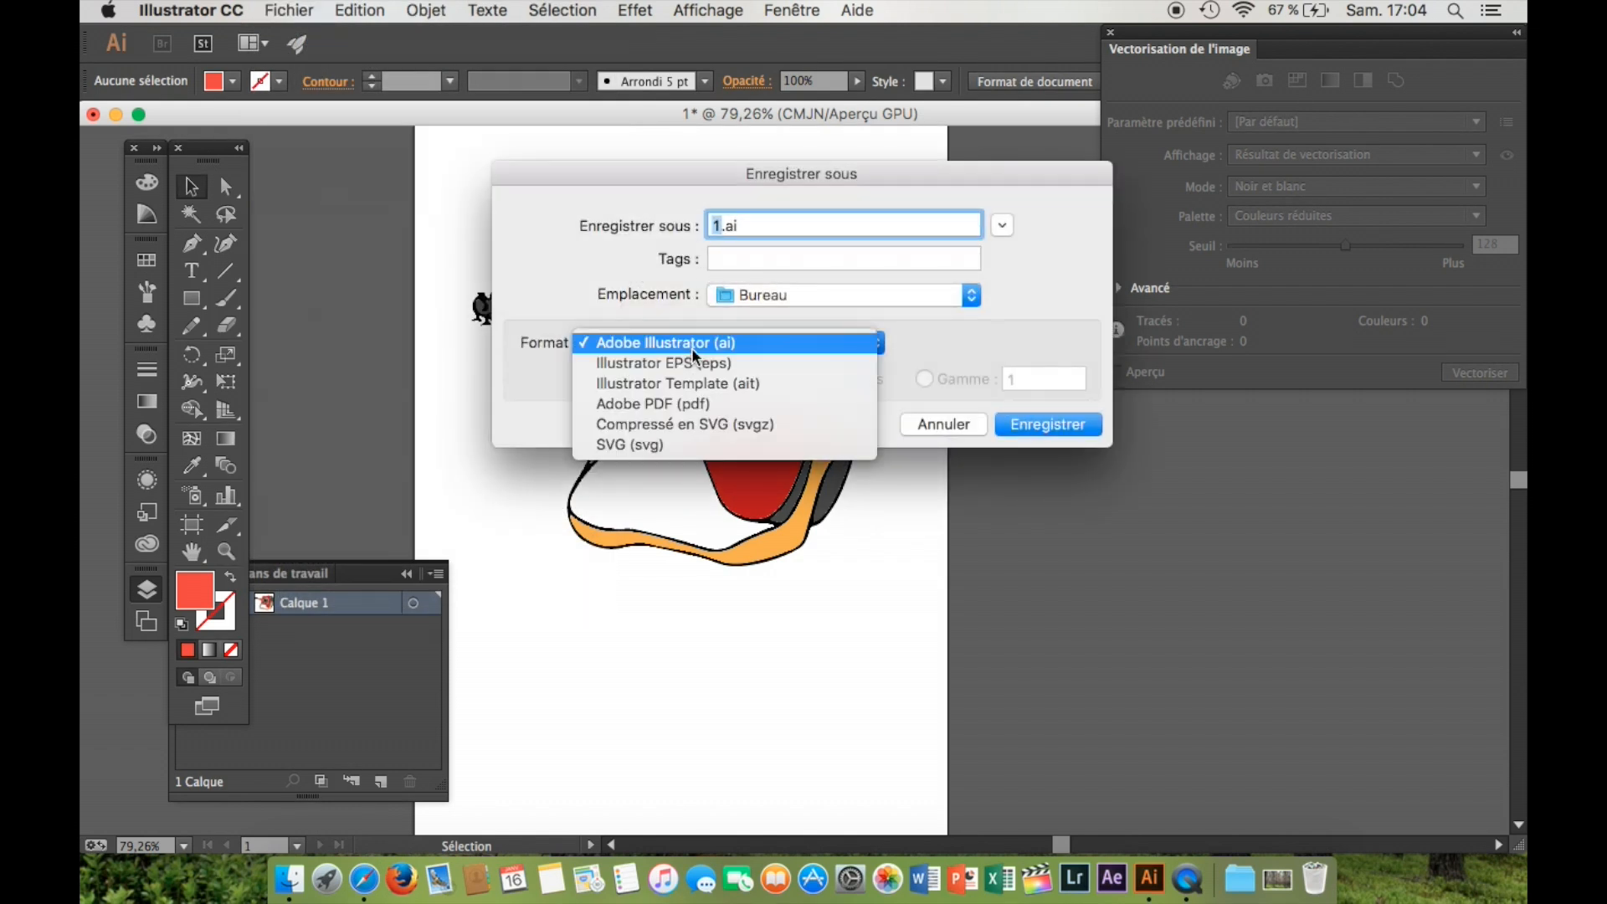
pyautogui.click(642, 405)
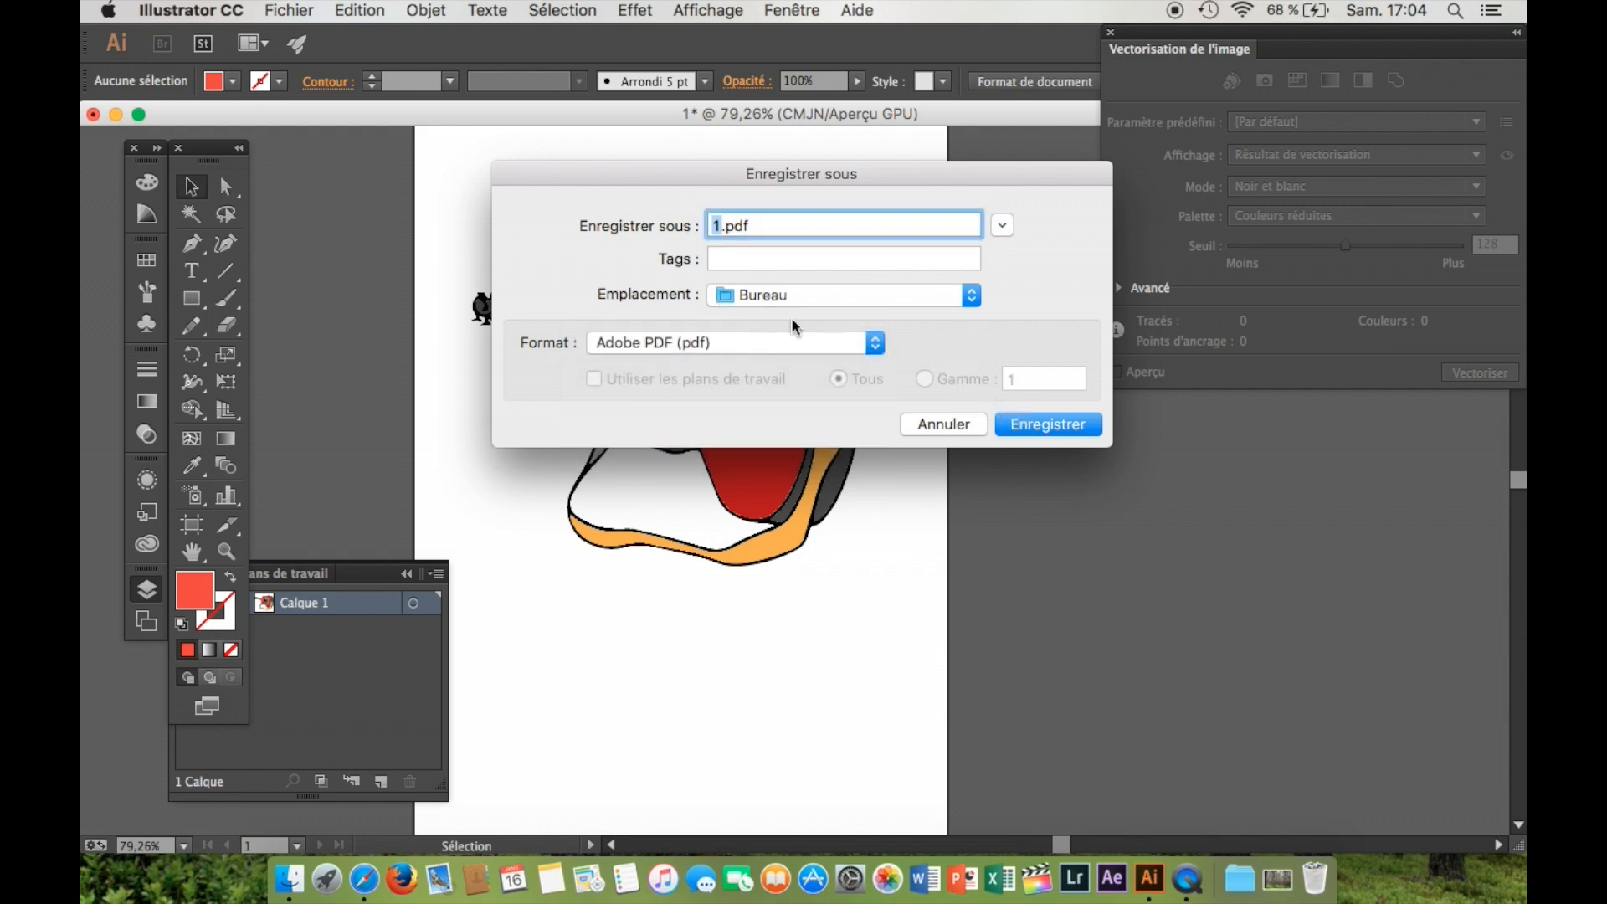
pyautogui.click(717, 226)
pyautogui.press('BackSpace')
pyautogui.write('2')
pyautogui.click(1046, 423)
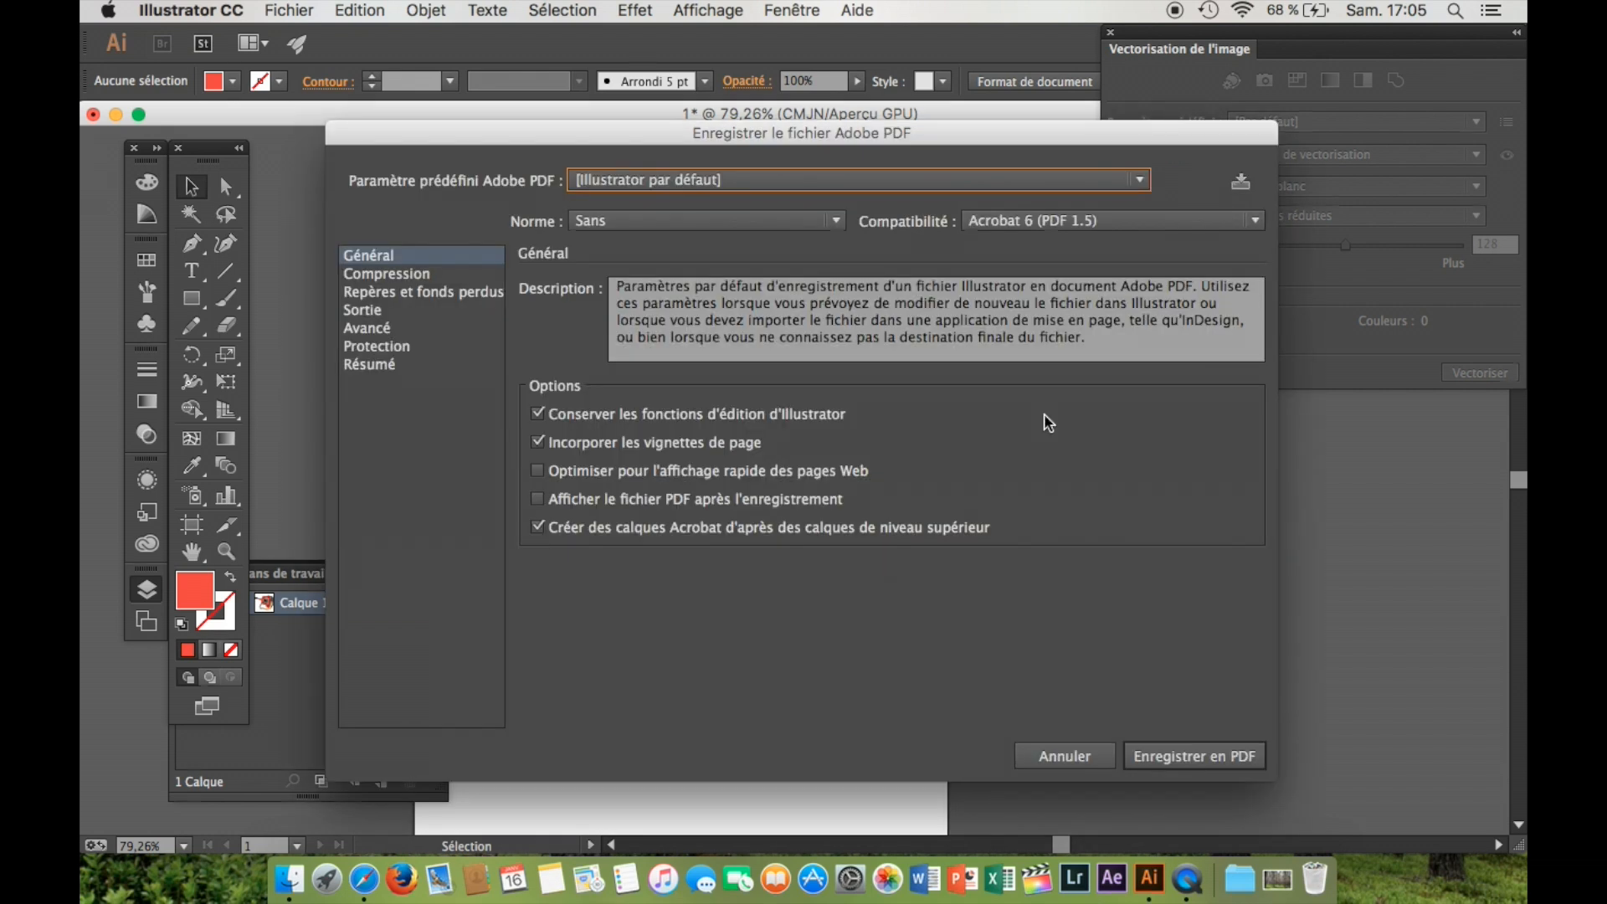
pyautogui.click(1192, 758)
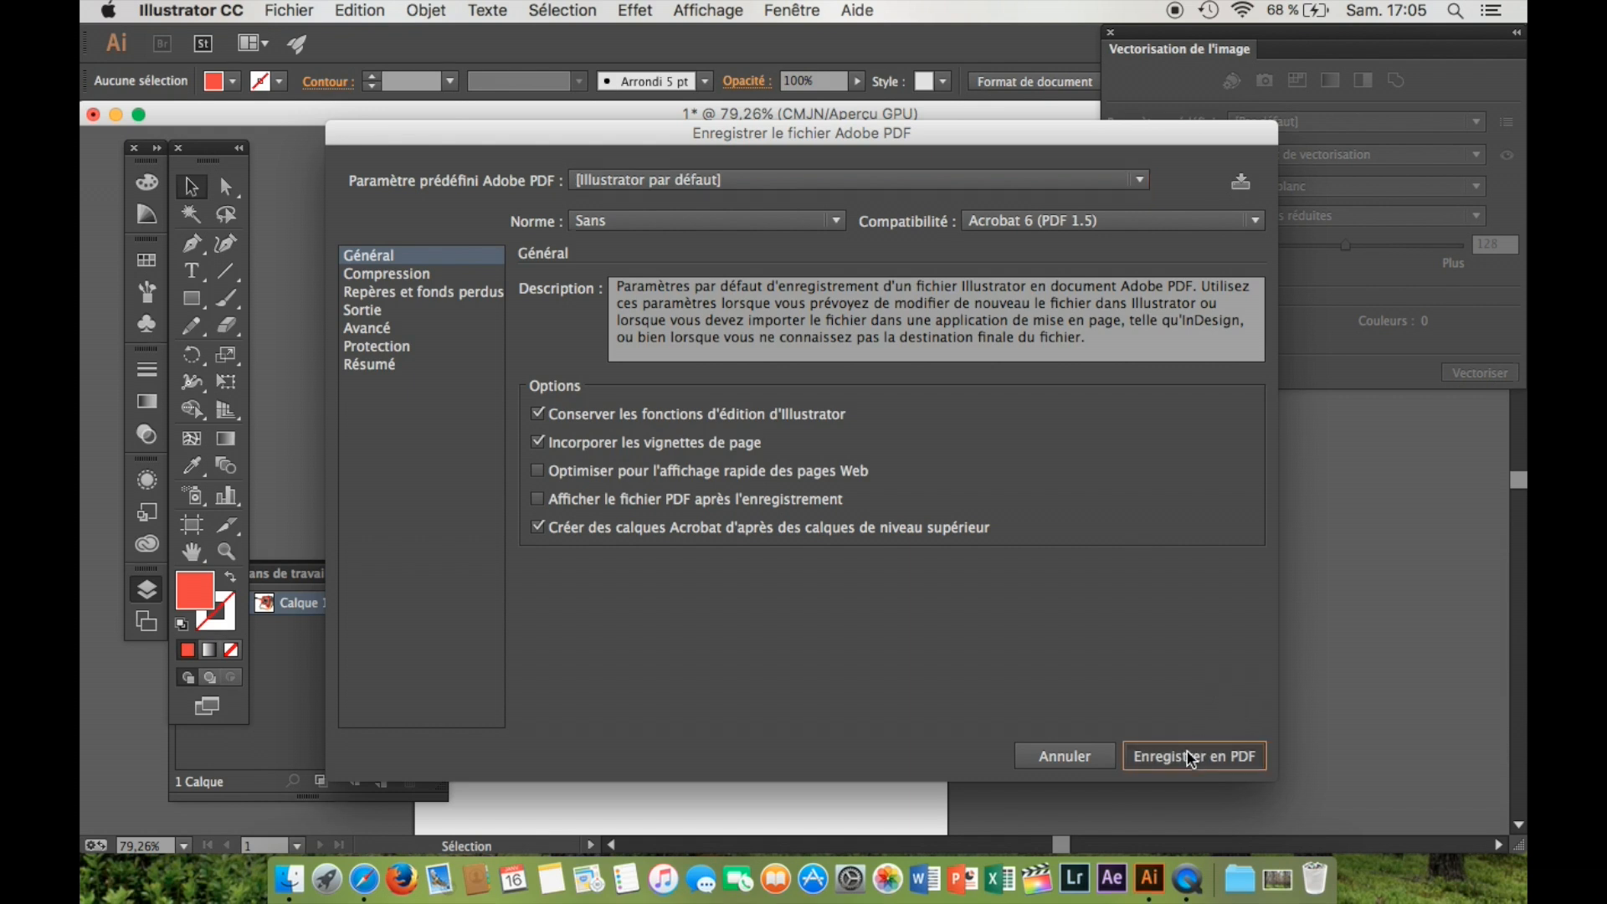